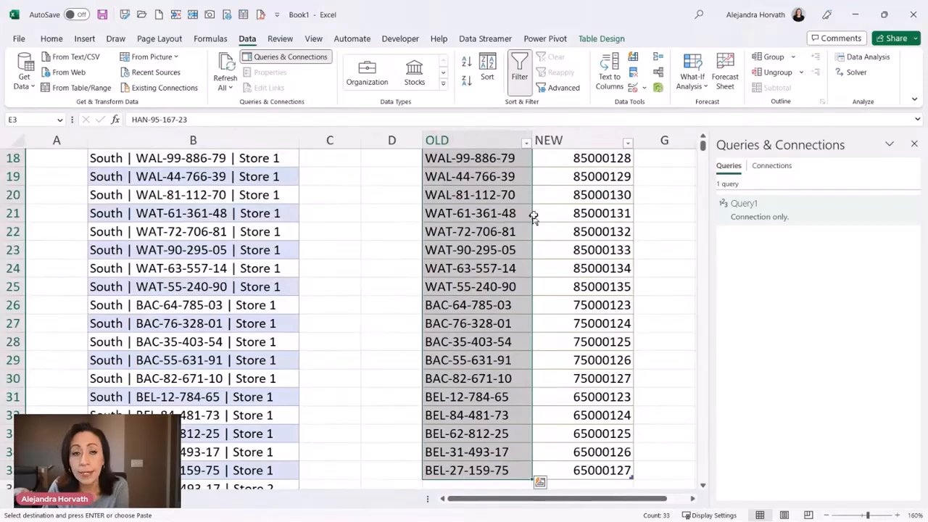
# Load the table with the CODE column into the Power Query Editor as a new query
pyautogui.scroll(6, 533, 218)
pyautogui.click(239, 246)
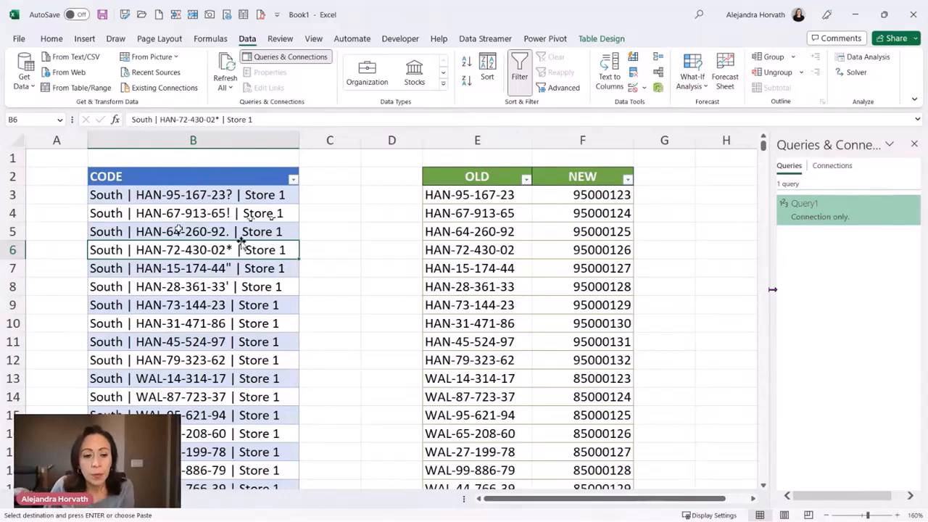
pyautogui.click(182, 231)
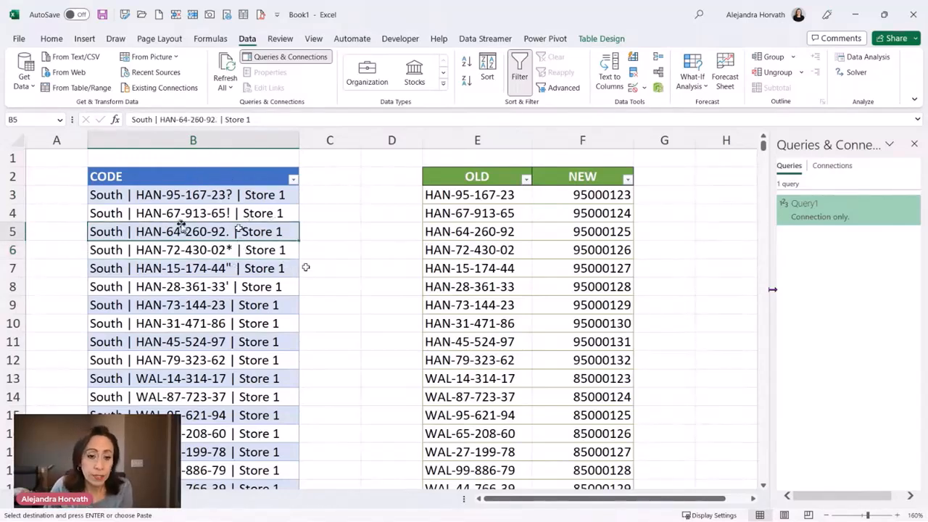
pyautogui.rightClick(239, 231)
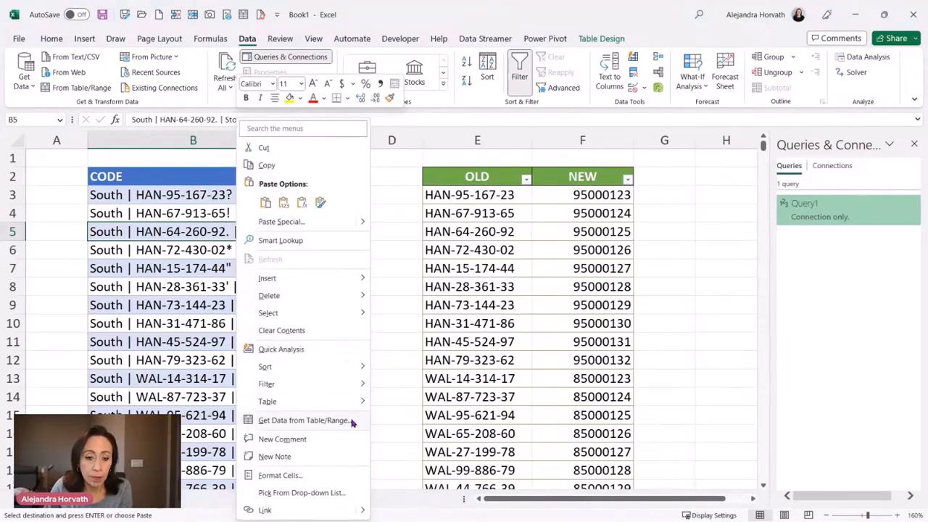
pyautogui.click(312, 420)
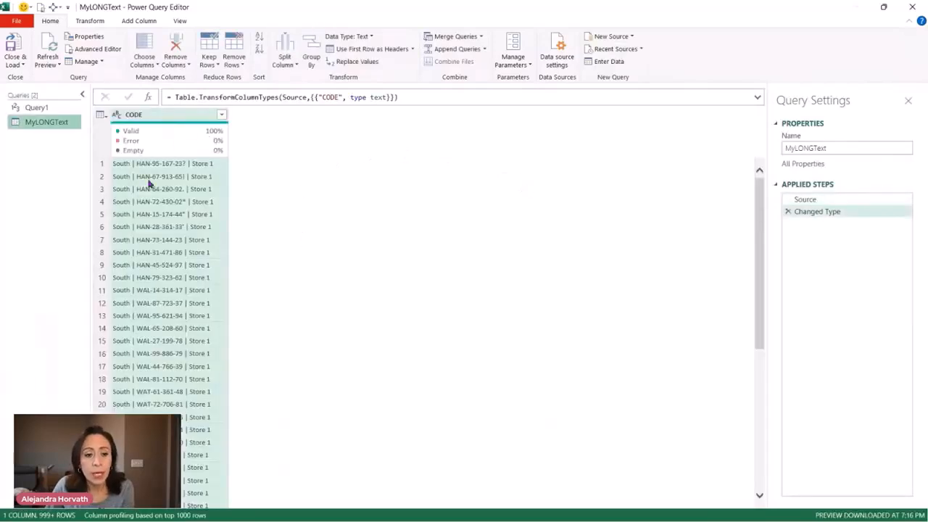
# Delete the Changed Type step from the MyLONGText query
pyautogui.click(861, 220)
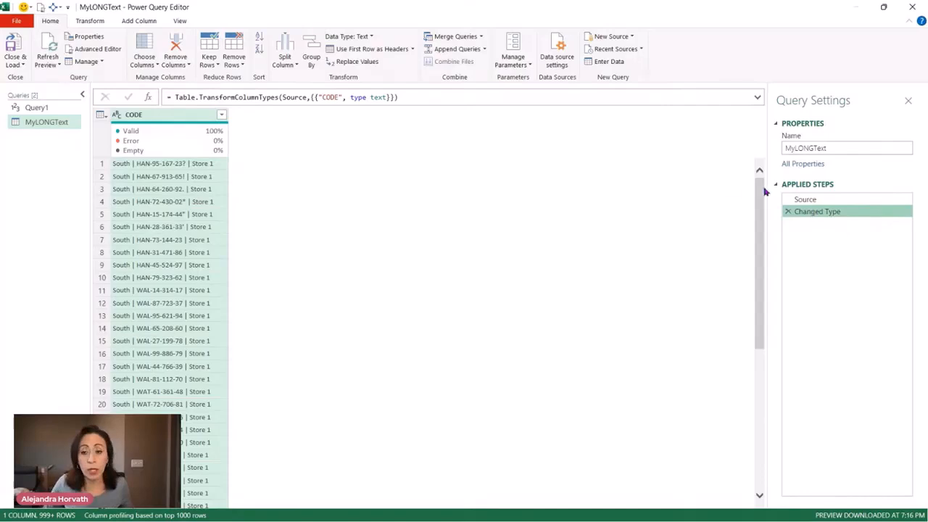
pyautogui.click(715, 209)
pyautogui.hotkey('ctrl', 'shift', '+')
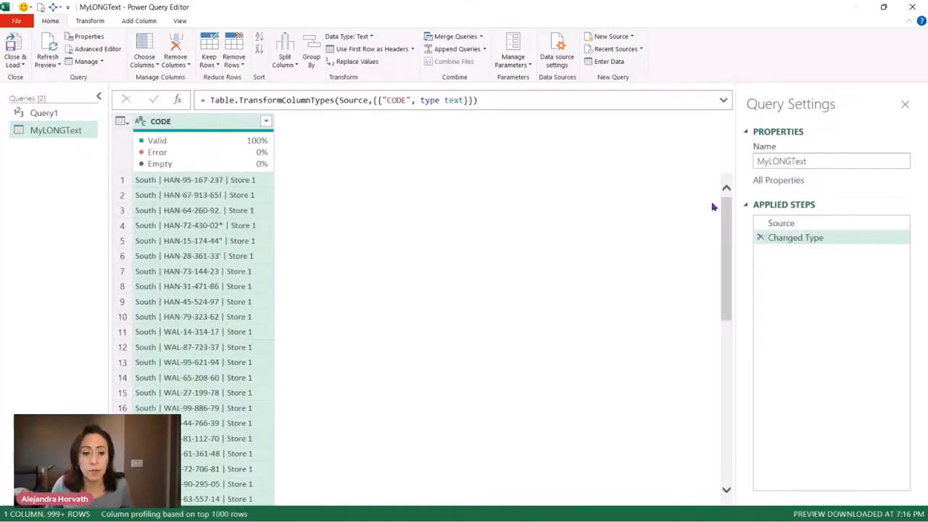
pyautogui.hotkey('ctrl', 'shift', '+')
pyautogui.click(772, 271)
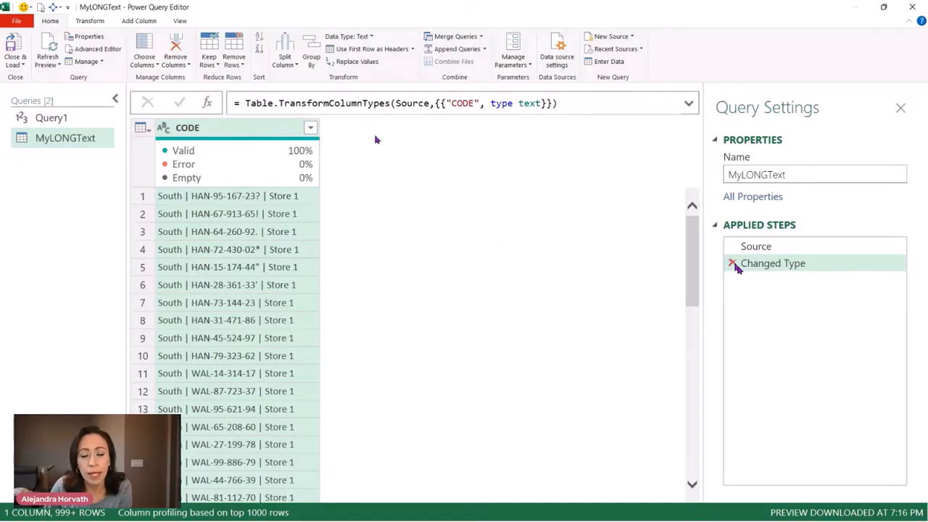
pyautogui.click(733, 265)
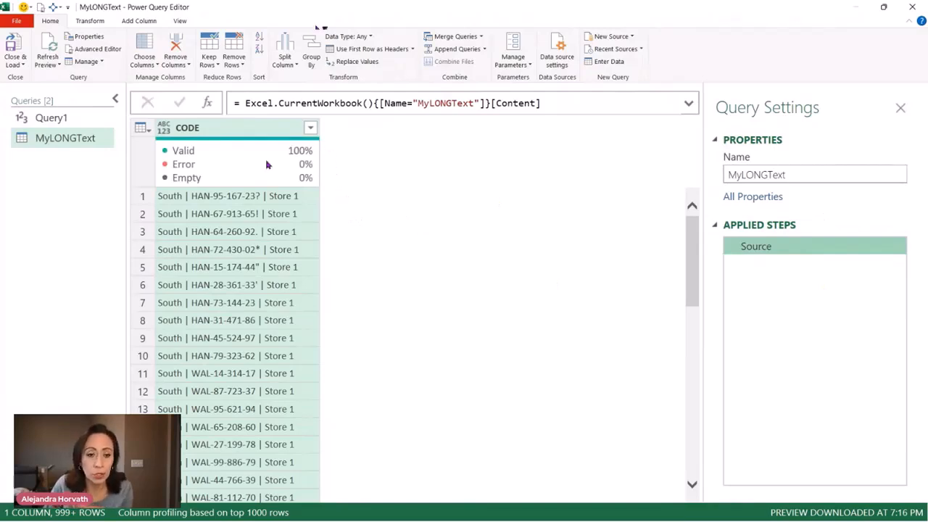
# Duplicate the MyLONGText query and rename the copy DimCodes
pyautogui.click(85, 145)
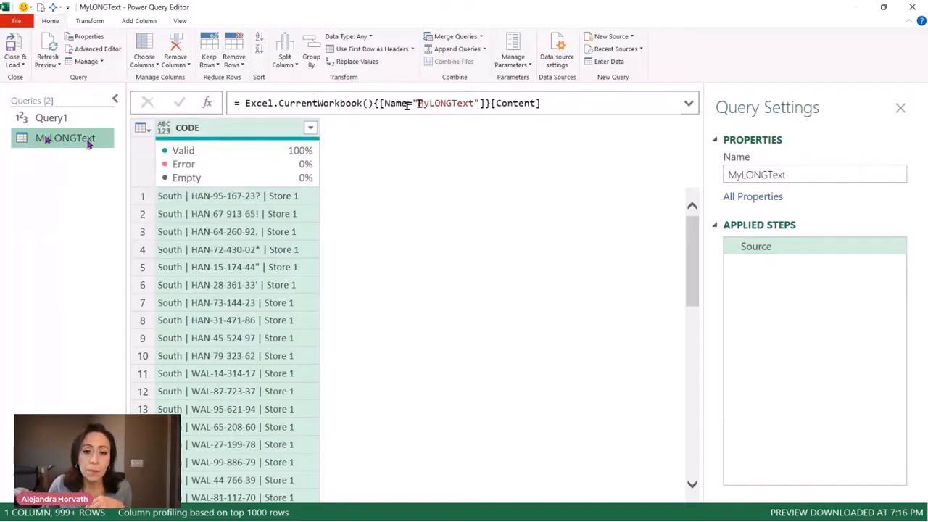
pyautogui.moveTo(418, 102); pyautogui.dragTo(475, 103)
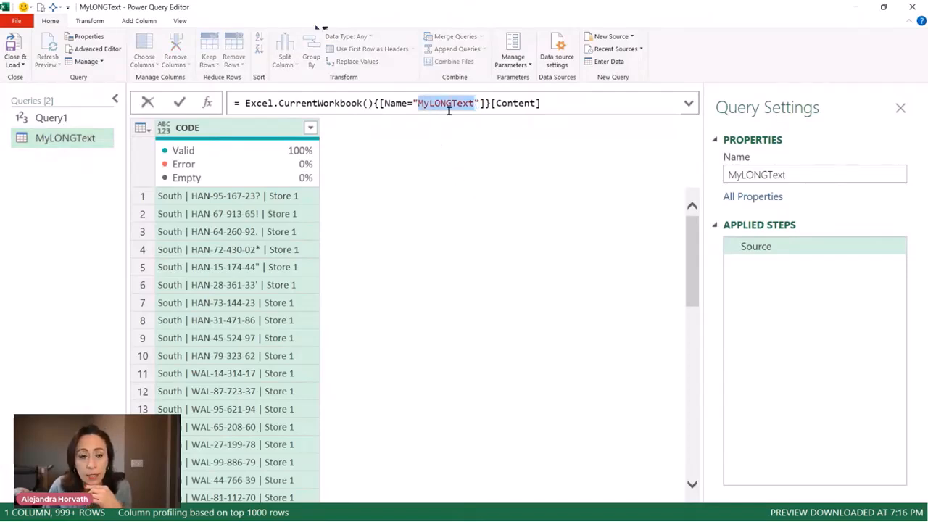
pyautogui.rightClick(101, 137)
pyautogui.click(57, 140)
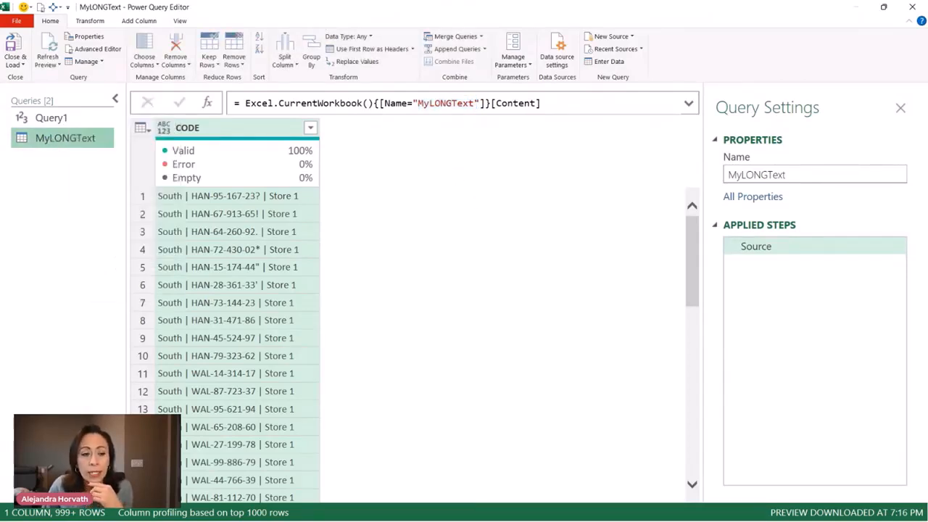
pyautogui.rightClick(57, 142)
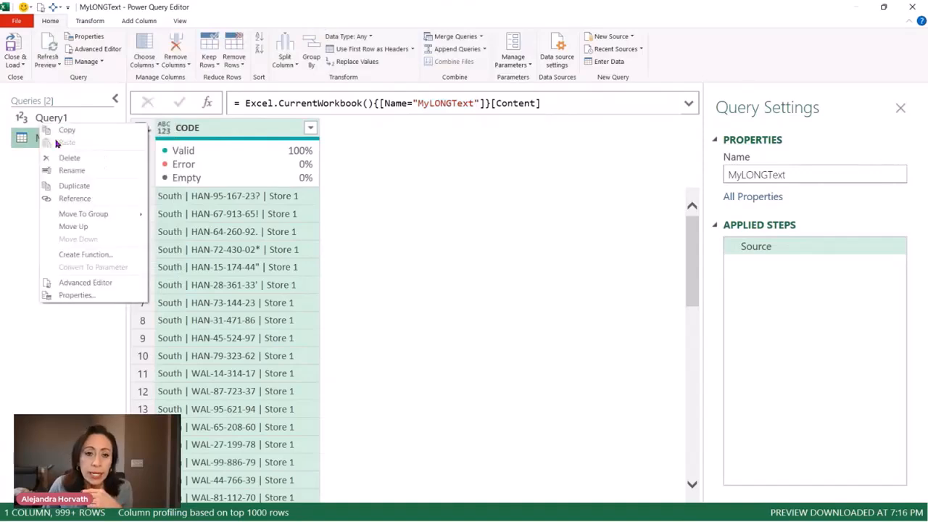
pyautogui.click(100, 184)
pyautogui.doubleClick(80, 158)
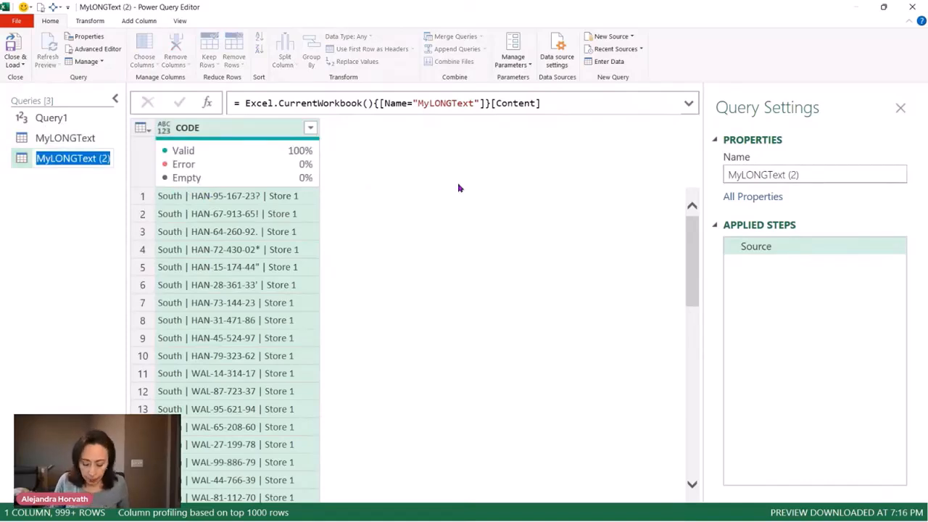
pyautogui.write('DimCod')
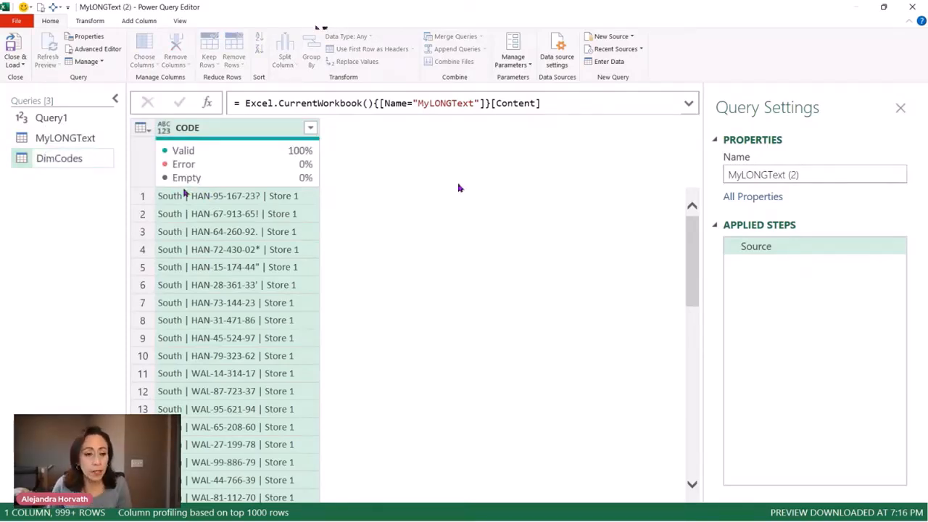
pyautogui.write('es')
pyautogui.press('Return')
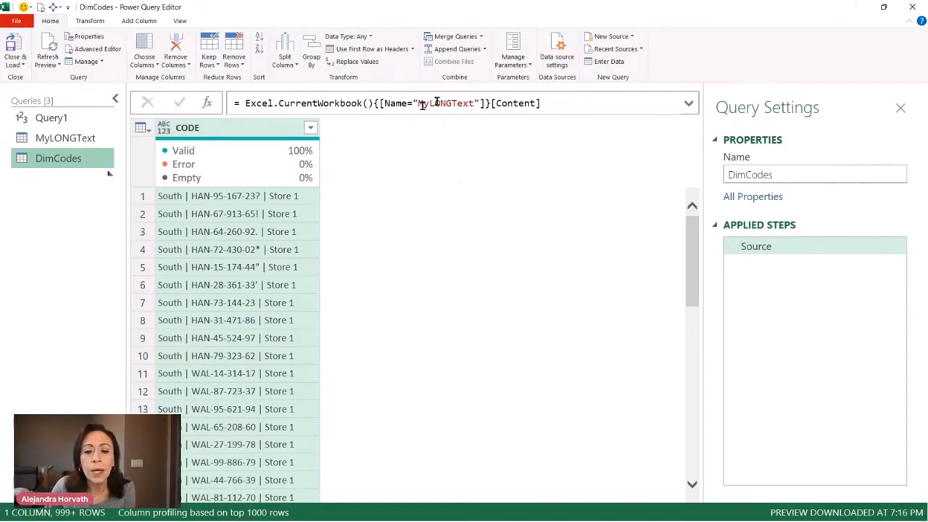
# Replace the table name in the DimCodes query's Source formula with DimCodes
pyautogui.moveTo(418, 103); pyautogui.dragTo(475, 103)
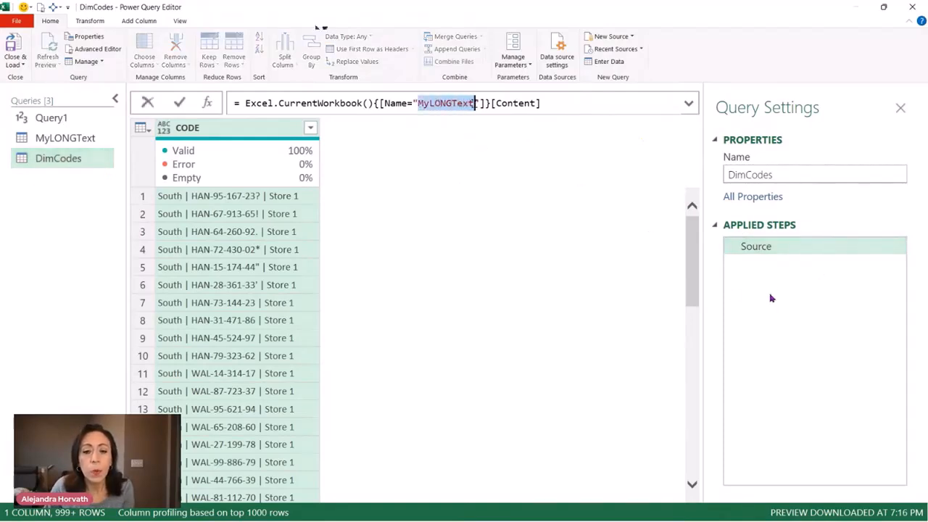
pyautogui.press('BackSpace')
pyautogui.write('DimC')
pyautogui.write('odes')
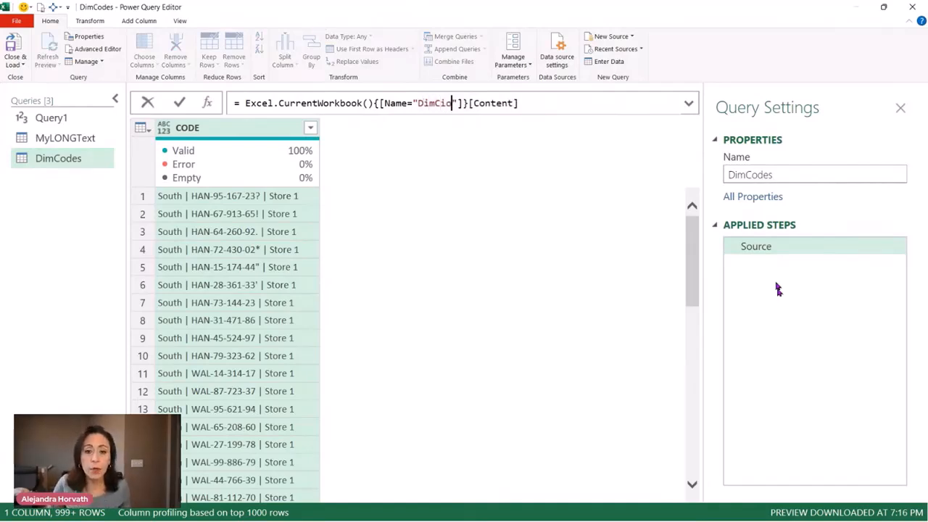
pyautogui.press('Return')
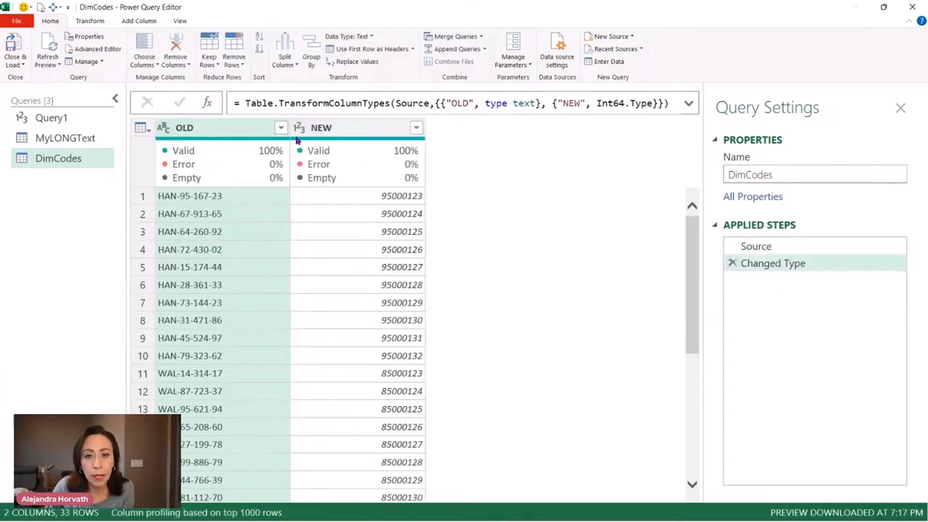
# Examine the NEW column and the Source and Changed Type steps of DimCodes, and look over the MyLONGText query
pyautogui.click(338, 136)
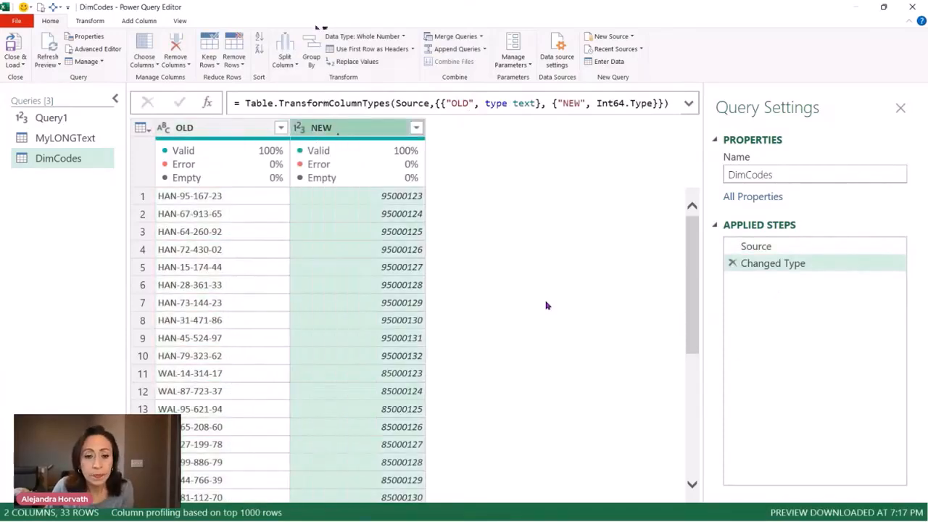
pyautogui.click(781, 264)
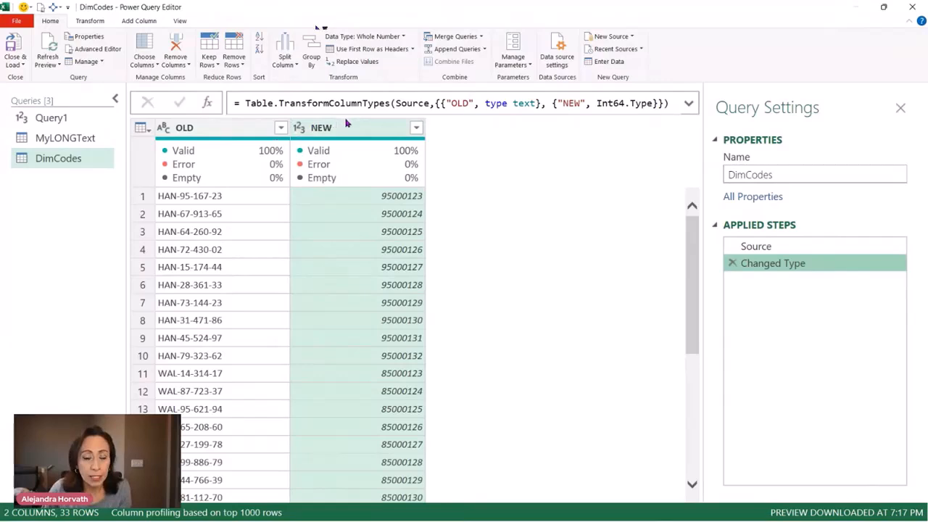
pyautogui.click(777, 246)
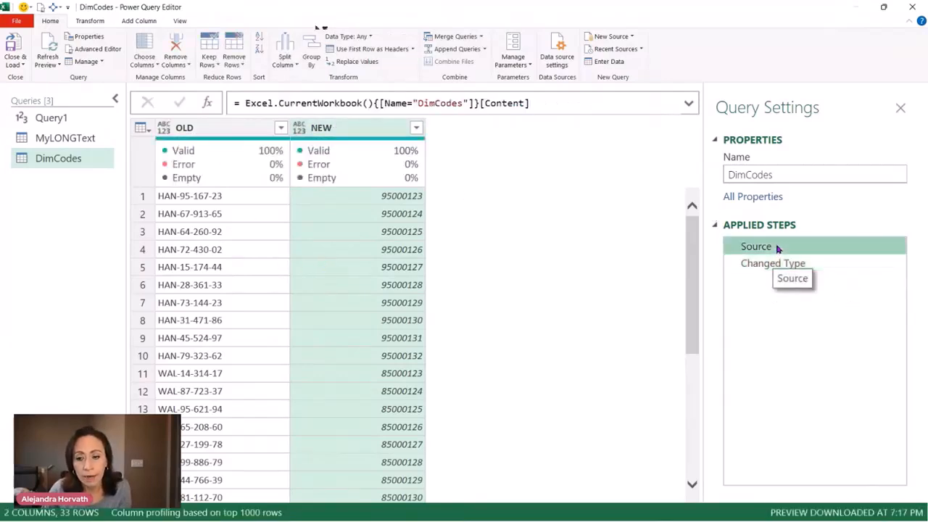
pyautogui.click(809, 267)
pyautogui.click(93, 143)
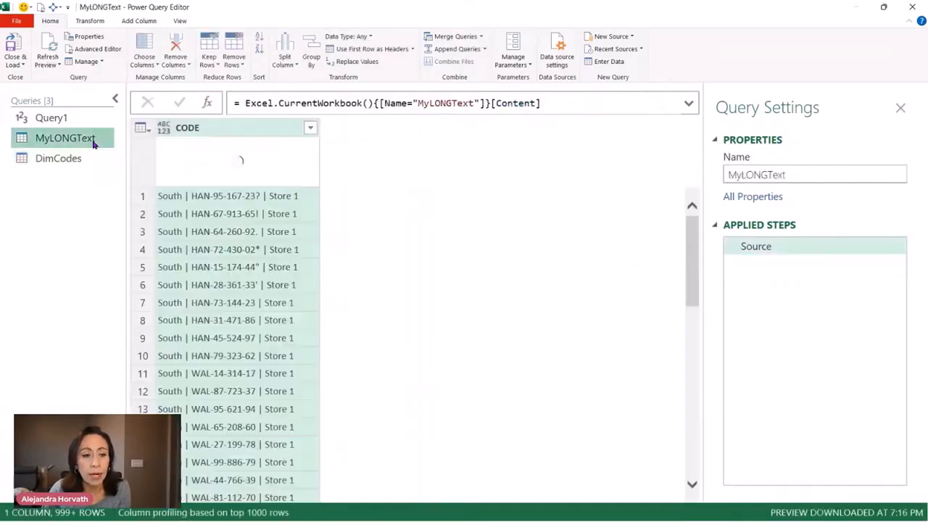
pyautogui.click(52, 118)
pyautogui.click(77, 139)
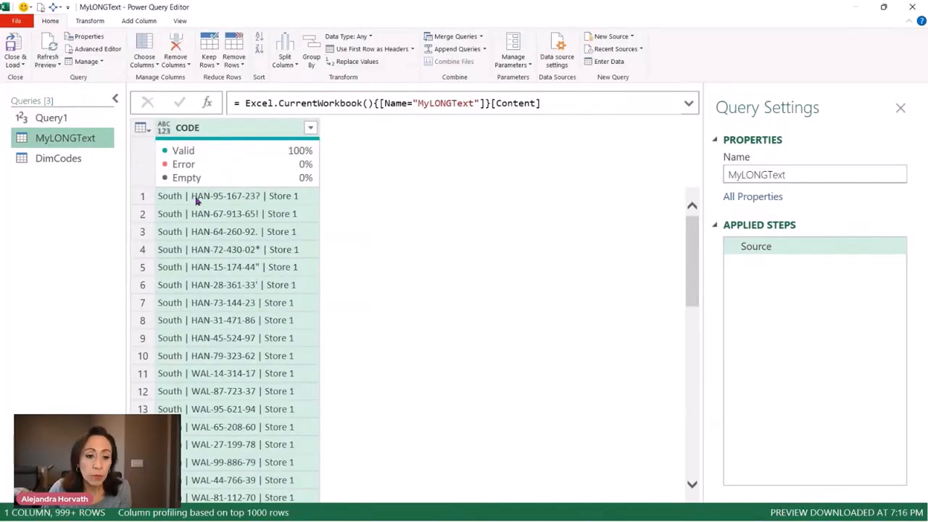
# Change the NEW column of the DimCodes query to the Text data type, replacing the current type conversion
pyautogui.click(73, 158)
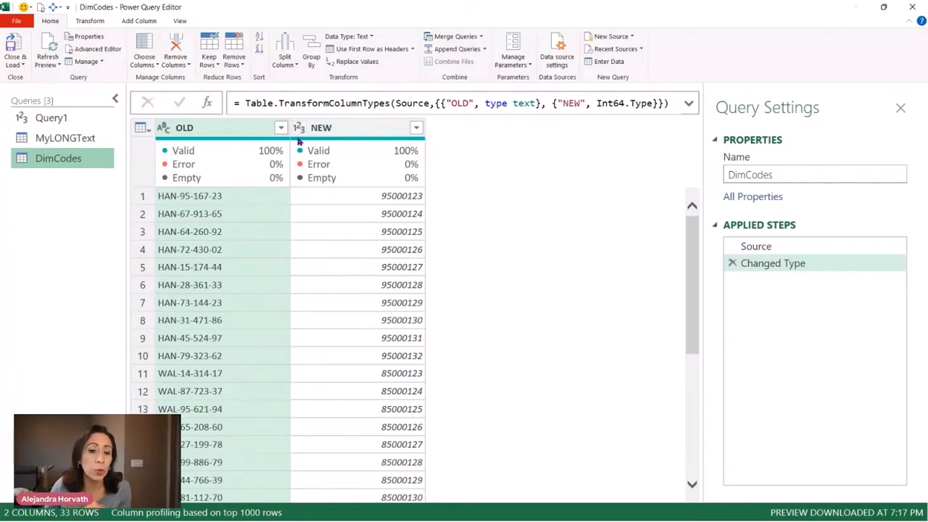
pyautogui.moveTo(299, 142)
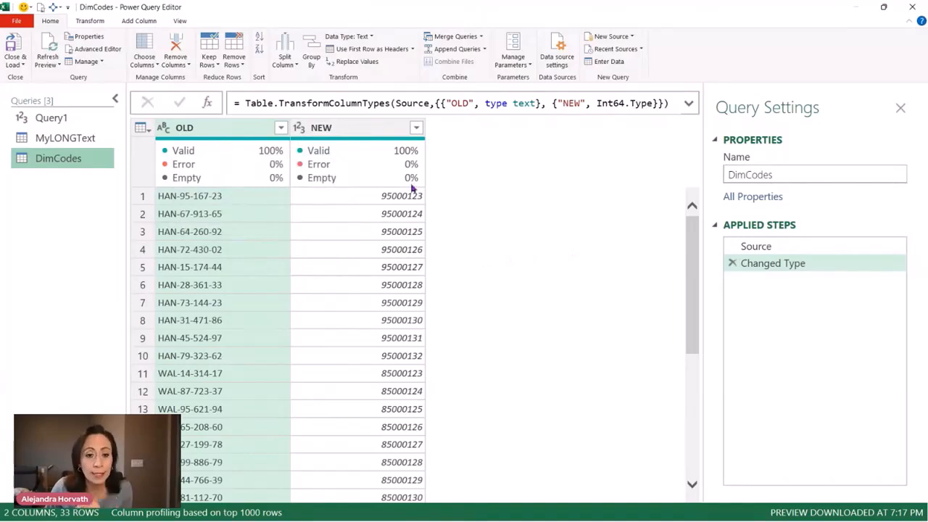
pyautogui.click(300, 130)
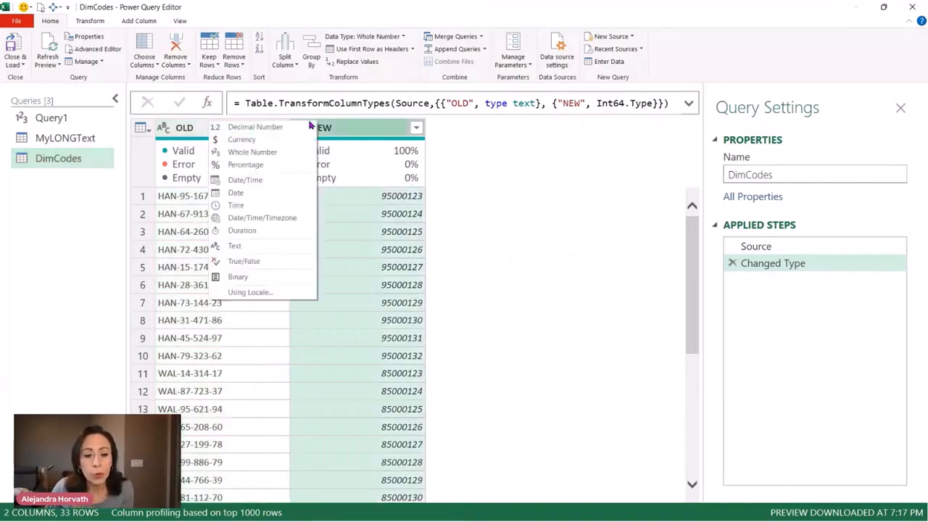
pyautogui.click(277, 247)
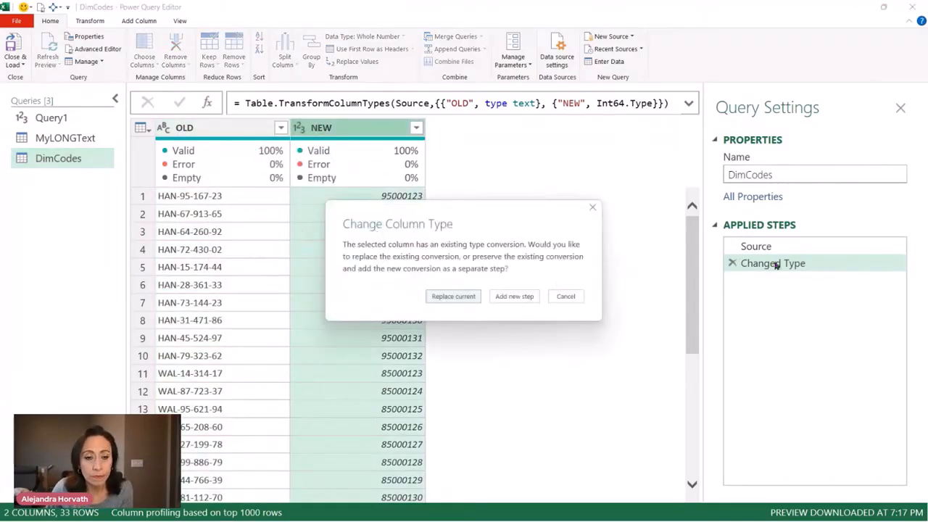
pyautogui.click(453, 298)
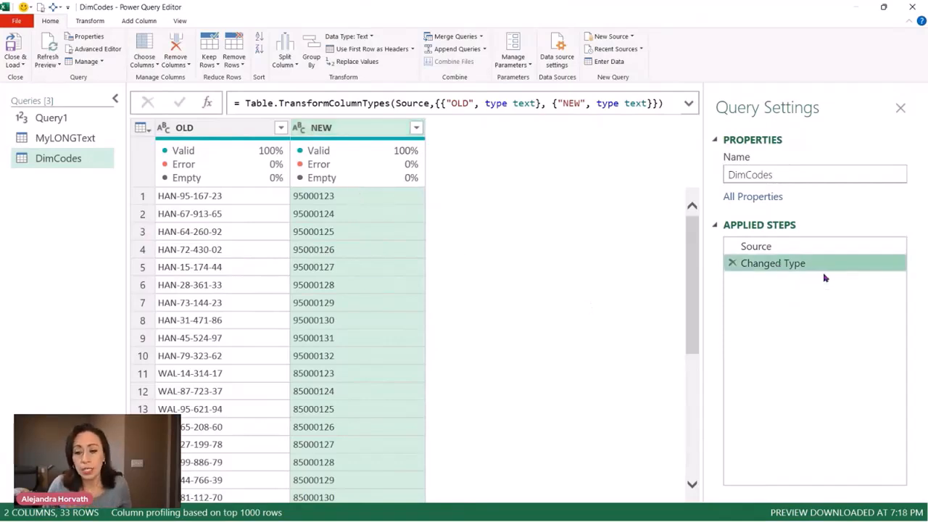
# Rename the Changed Type step of the DimCodes query as ChgType
pyautogui.press('F2')
pyautogui.hotkey('ctrl', 'Left')
pyautogui.press('BackSpace')
pyautogui.press('BackSpace')
pyautogui.press('BackSpace')
pyautogui.press('BackSpace')
pyautogui.press('BackSpace')
pyautogui.press('BackSpace')
pyautogui.write('g')
pyautogui.press('Return')
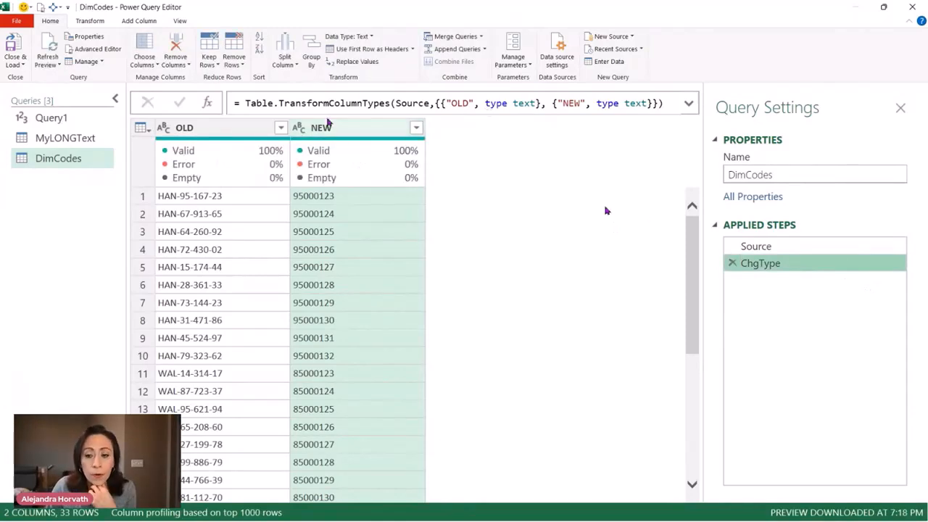
# Add a custom step after ChgType in the DimCodes query and start its formula with the List.Zip function
pyautogui.click(208, 102)
pyautogui.click(237, 103)
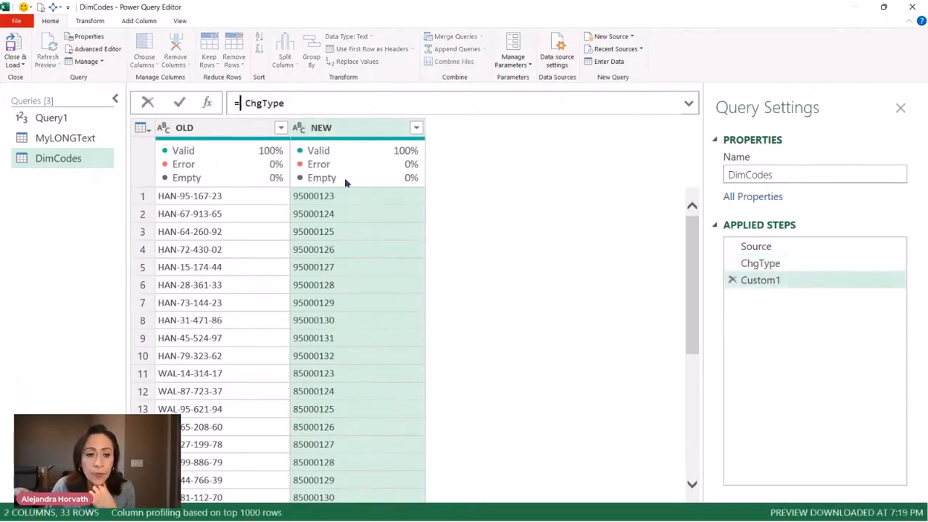
pyautogui.write('li ')
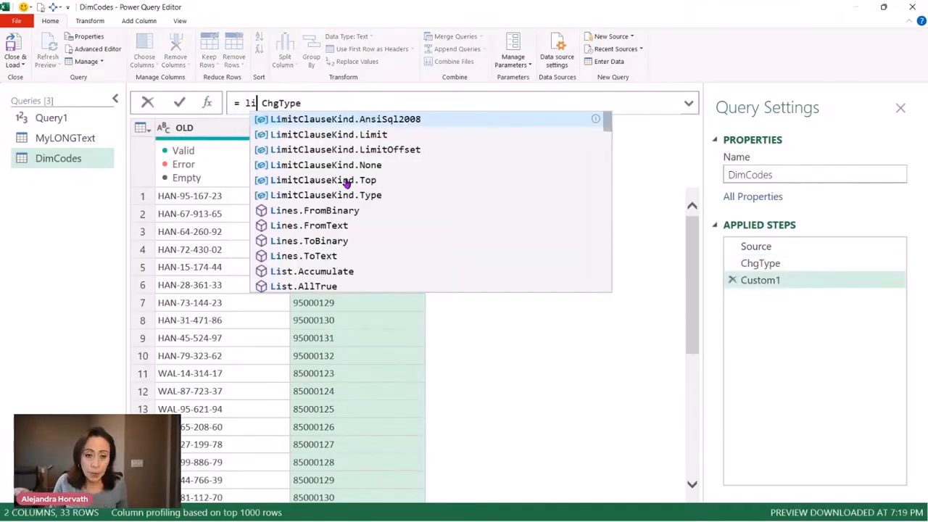
pyautogui.write('z')
pyautogui.press('BackSpace')
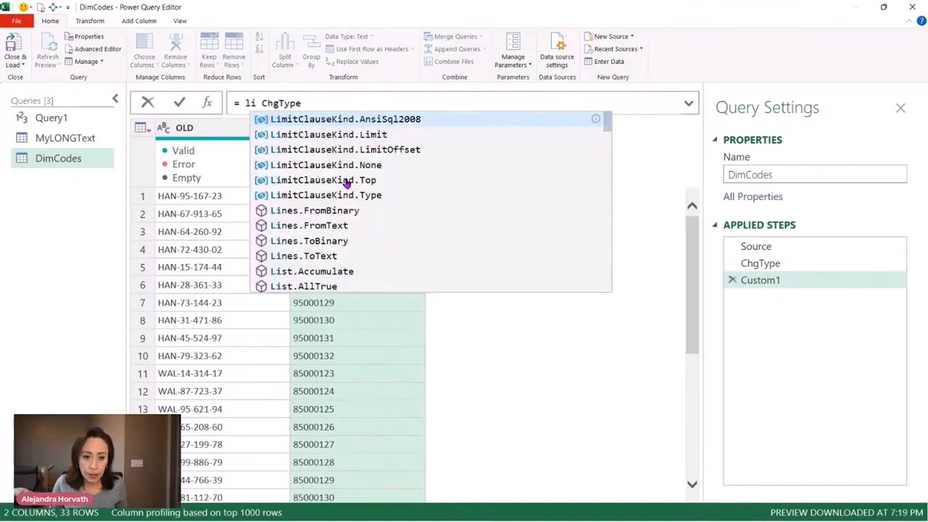
pyautogui.write('zip')
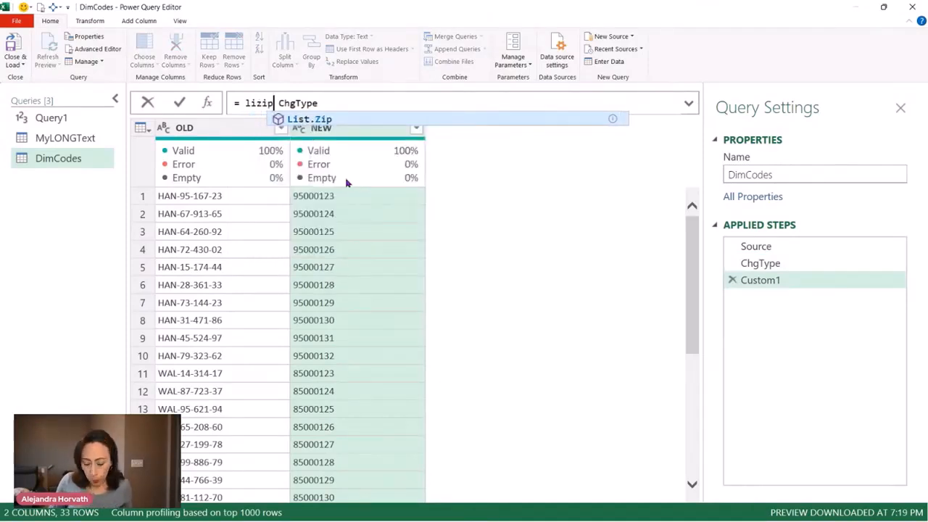
pyautogui.press('Tab')
pyautogui.write('(')
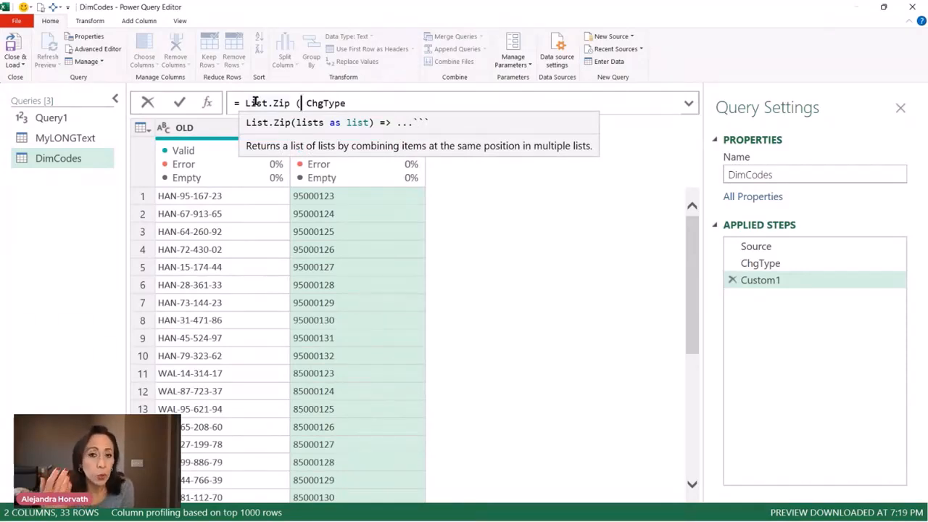
# Open the list of lists inside List.Zip and enter ChgType[OLD] as its first list
pyautogui.write('{')
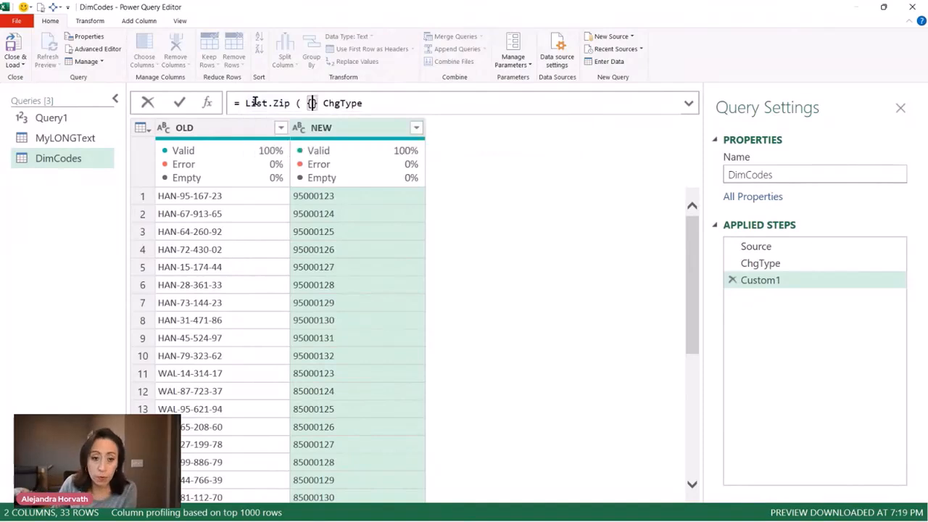
pyautogui.press('Delete')
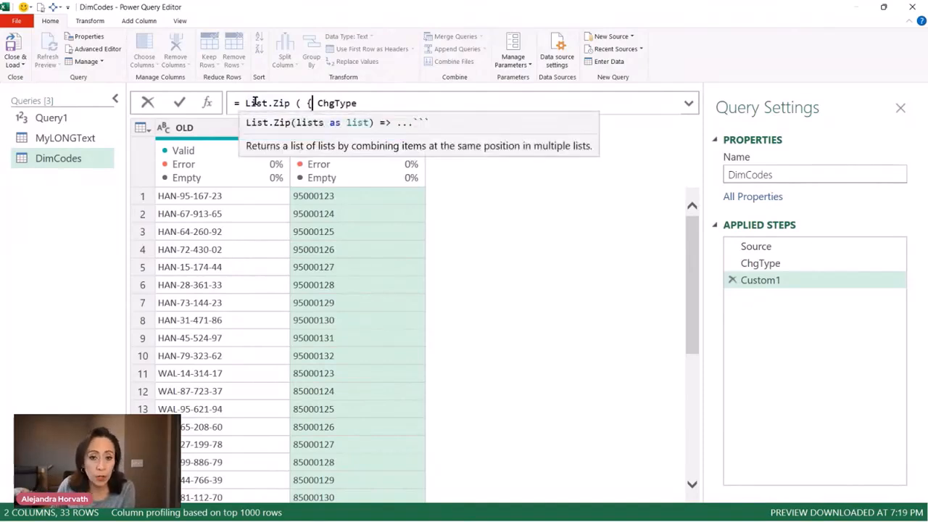
pyautogui.press('Right')
pyautogui.press('End')
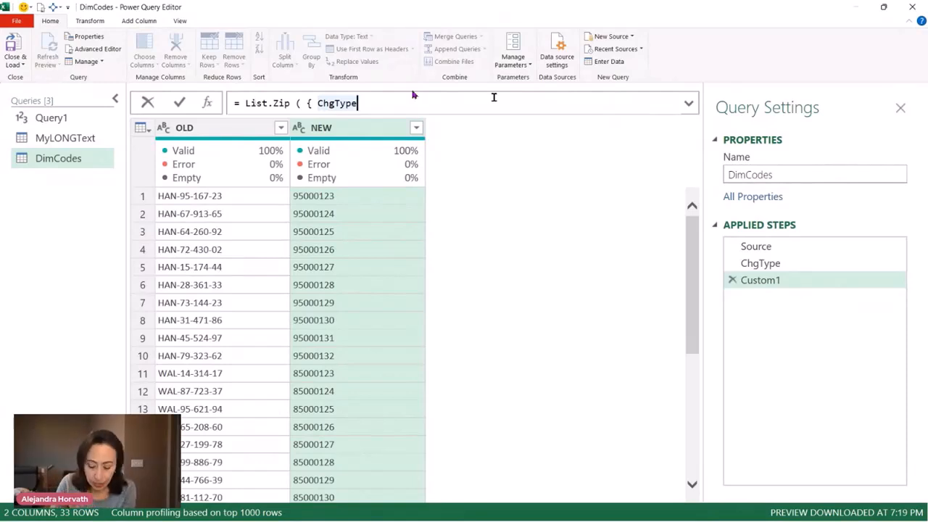
pyautogui.write('[')
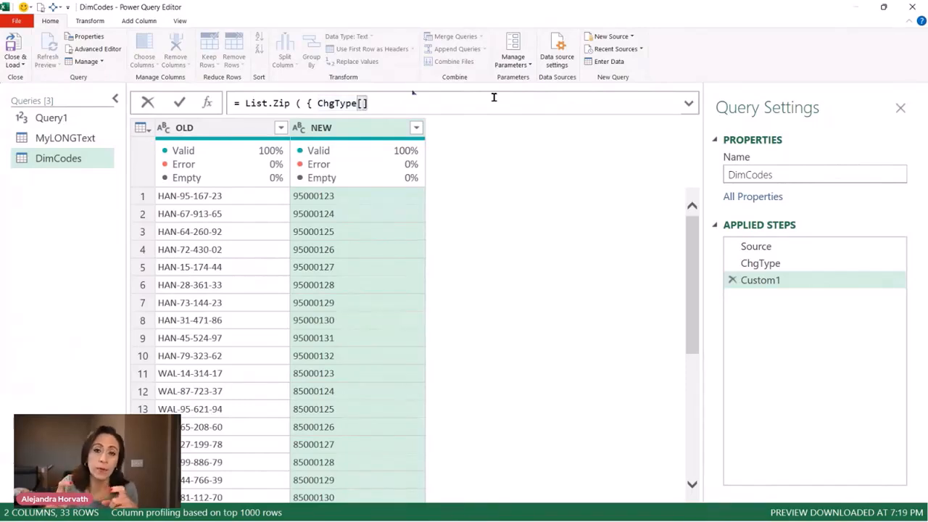
pyautogui.write('OLD')
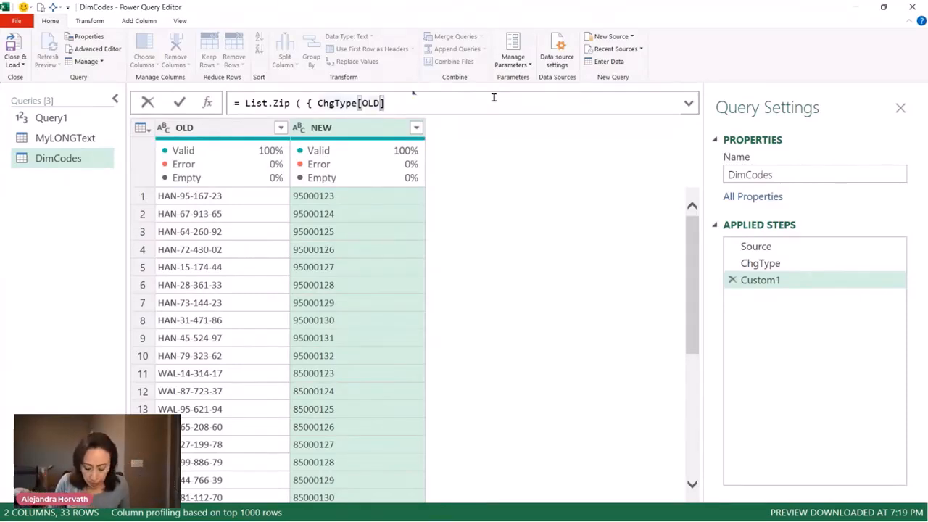
pyautogui.write(',')
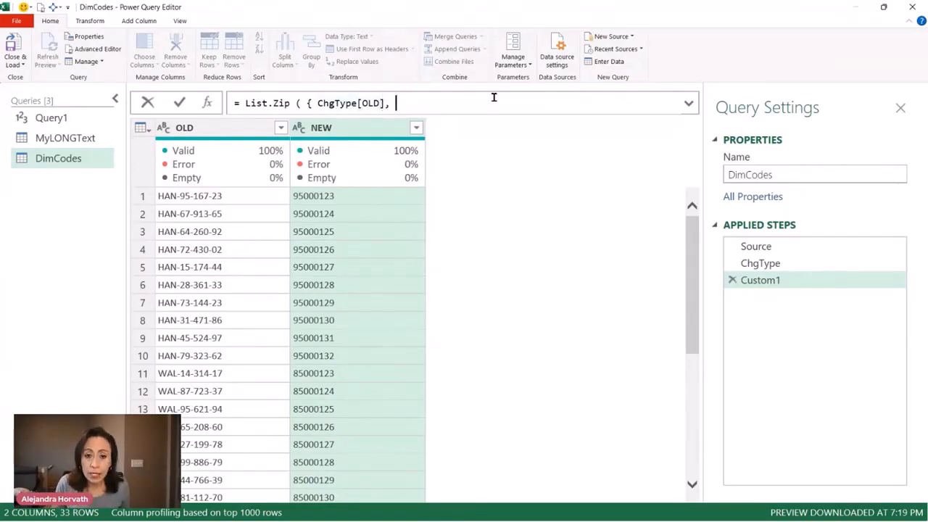
pyautogui.write(' Chgt')
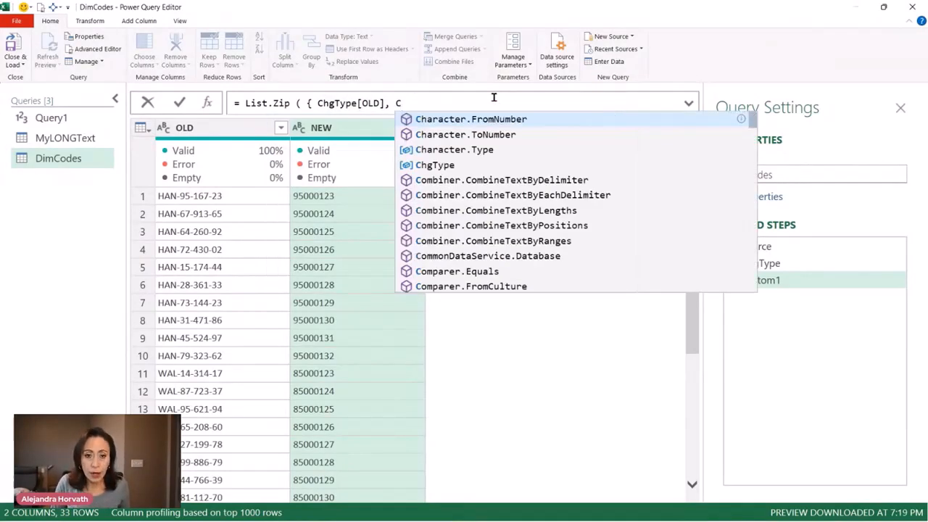
# Complete the List.Zip formula with ChgType[NEW] as the second list and apply it
pyautogui.press('Tab')
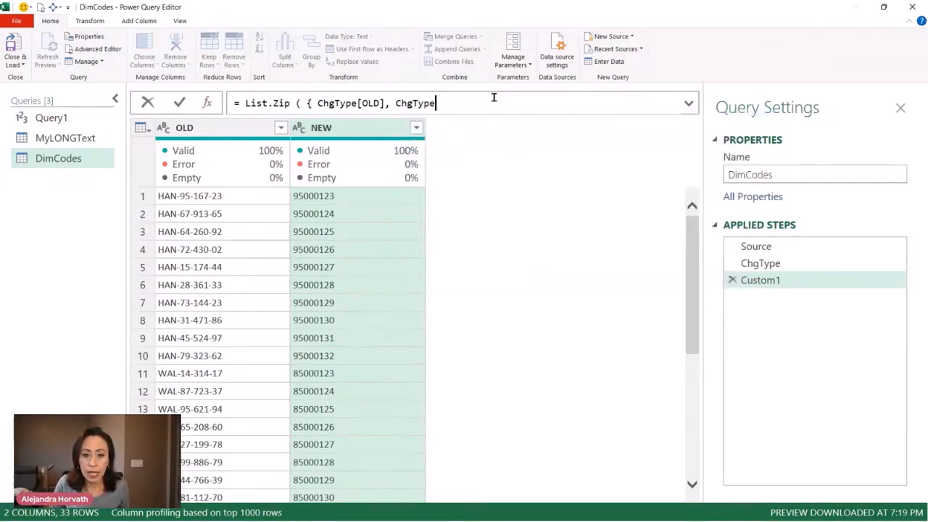
pyautogui.write('[')
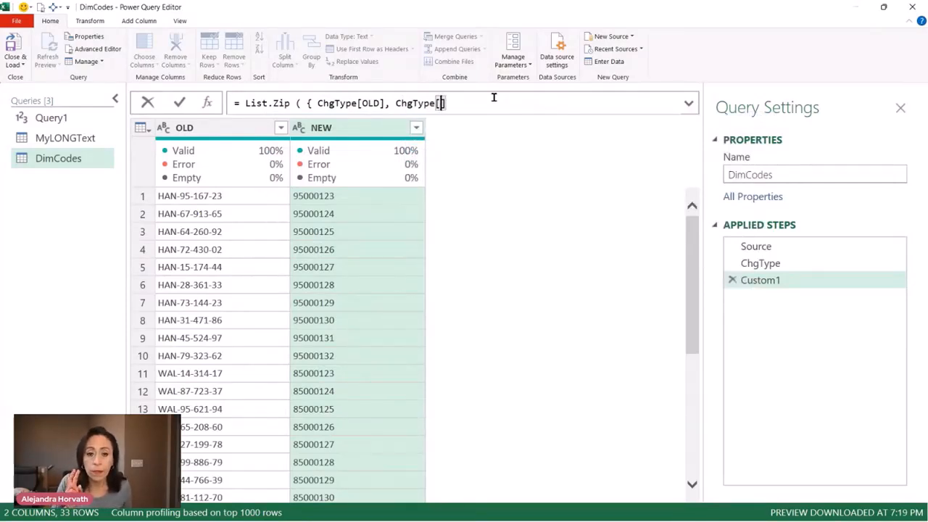
pyautogui.write('NEW] ')
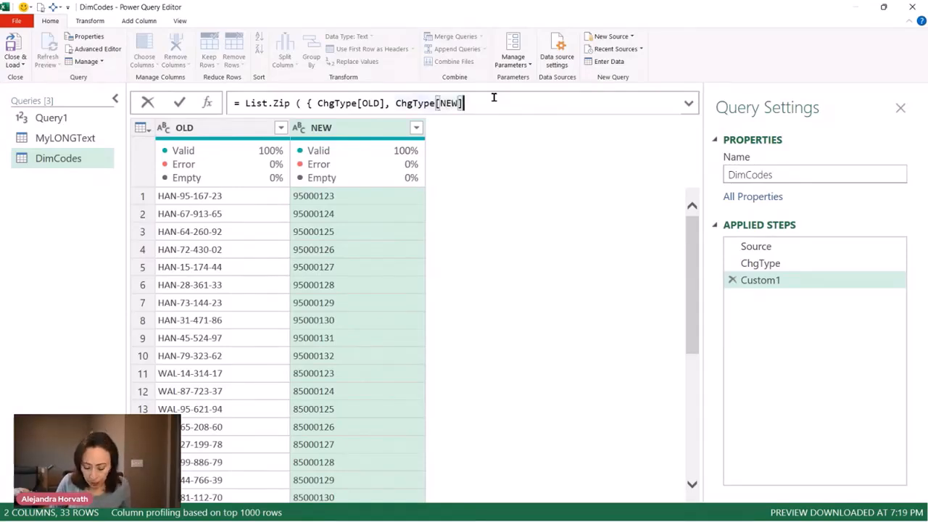
pyautogui.write('}')
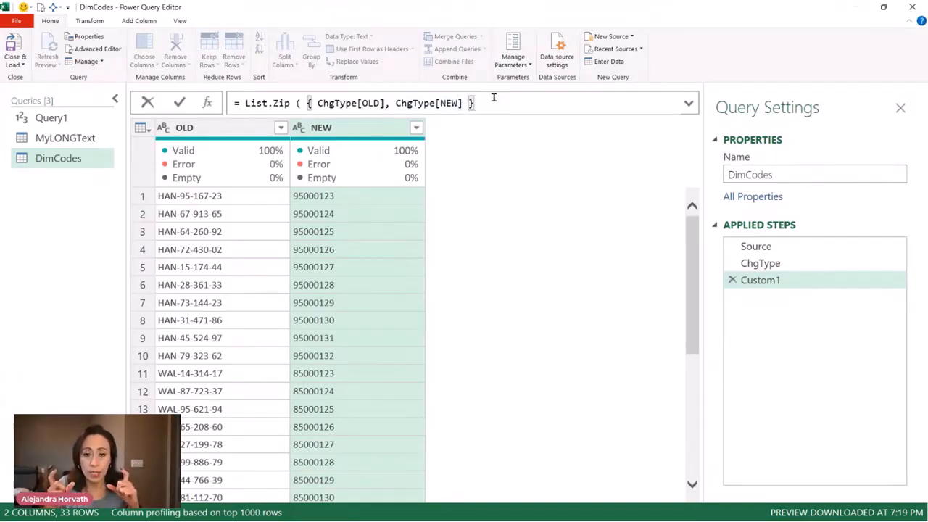
pyautogui.write(')')
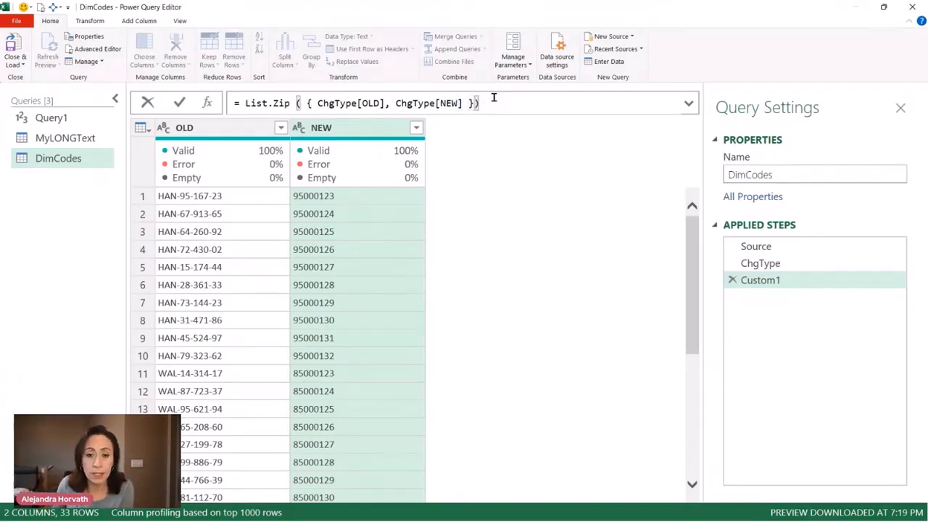
pyautogui.press('Return')
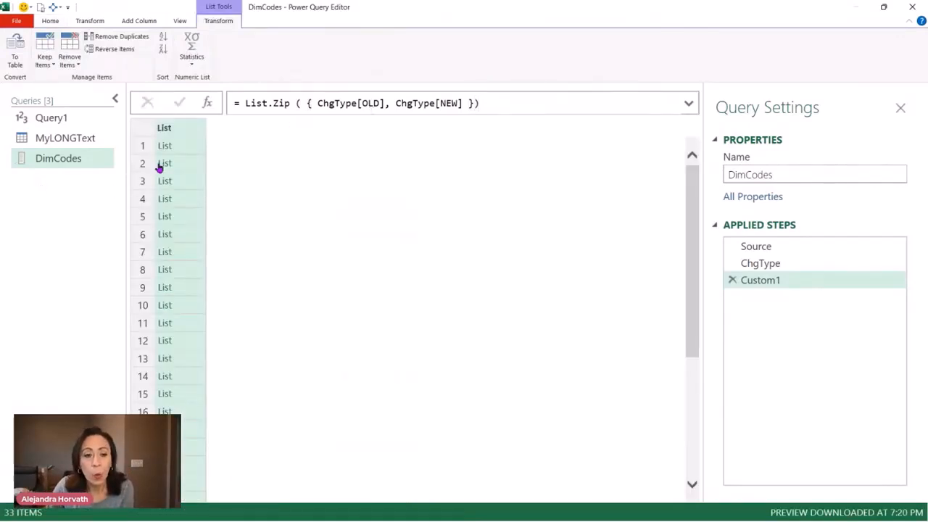
# Compare the nested lists of the List.Zip step with the ChgType rows, and look over the Query1 and MyLONGText queries
pyautogui.click(195, 149)
pyautogui.moveTo(406, 405); pyautogui.dragTo(426, 210)
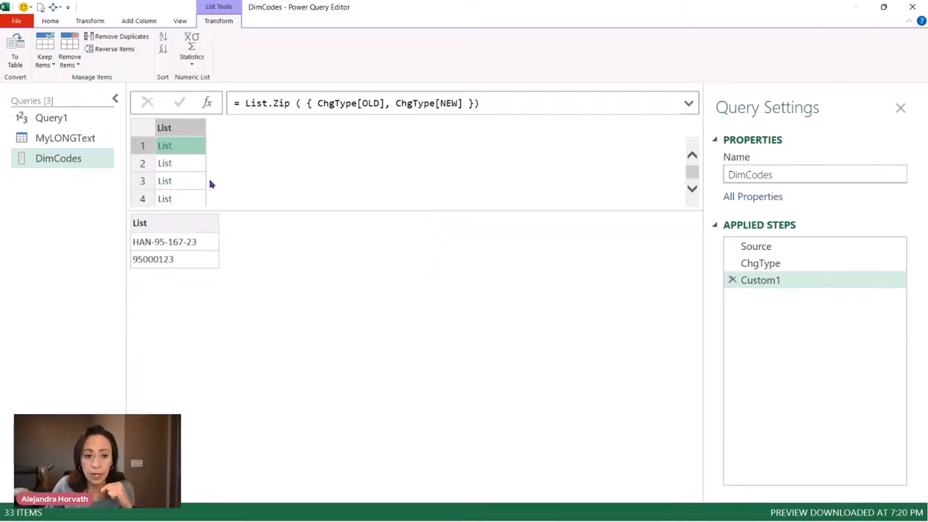
pyautogui.click(187, 164)
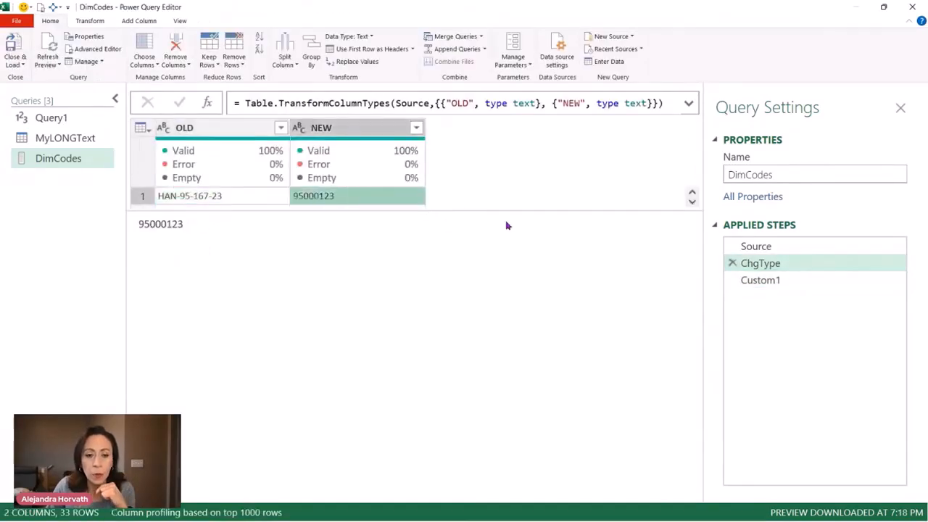
pyautogui.moveTo(507, 218); pyautogui.dragTo(449, 249)
pyautogui.click(145, 213)
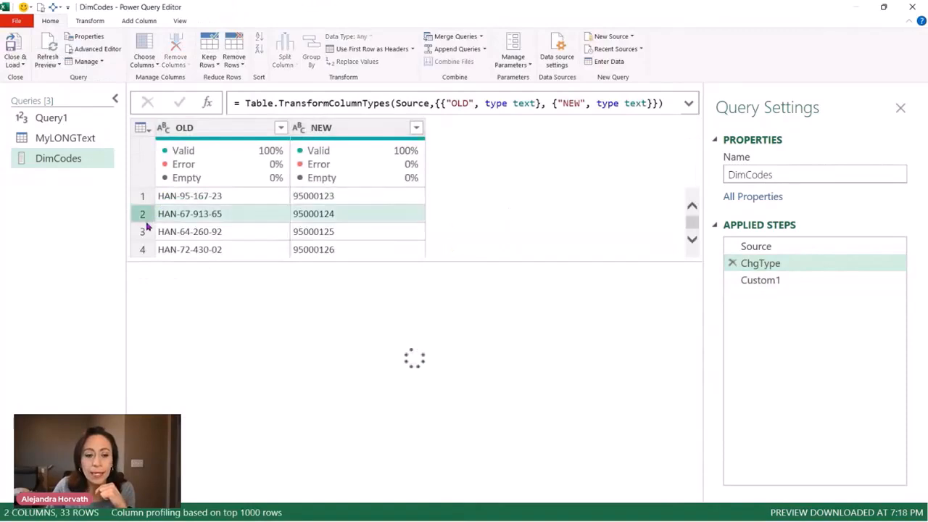
pyautogui.click(148, 232)
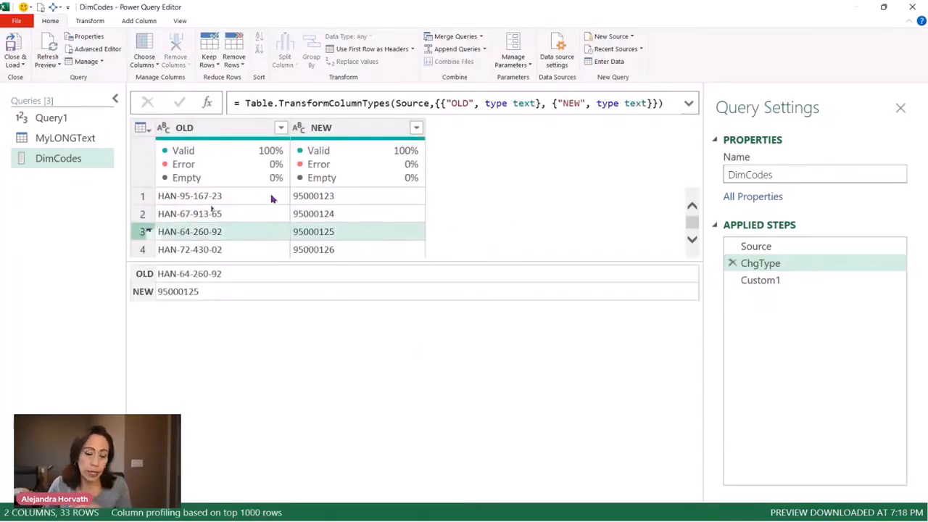
pyautogui.click(778, 281)
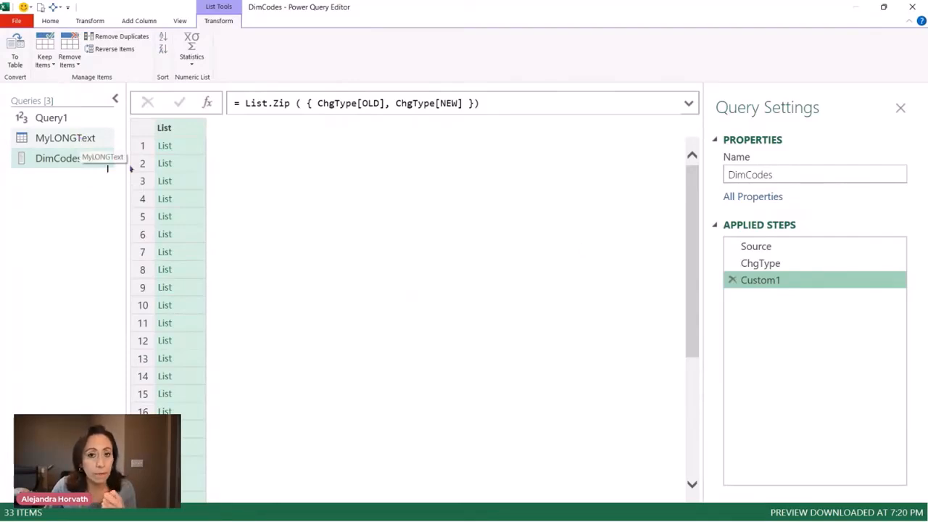
pyautogui.click(73, 137)
pyautogui.click(58, 118)
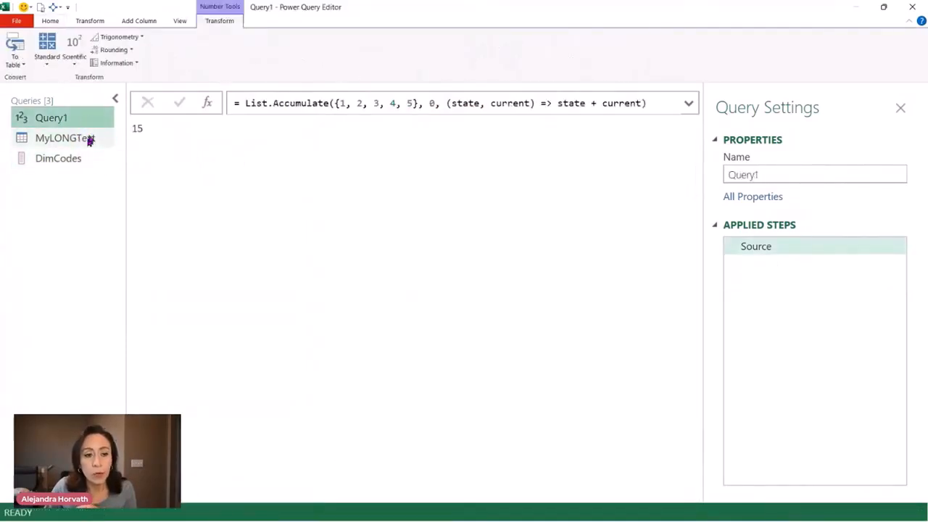
pyautogui.click(80, 139)
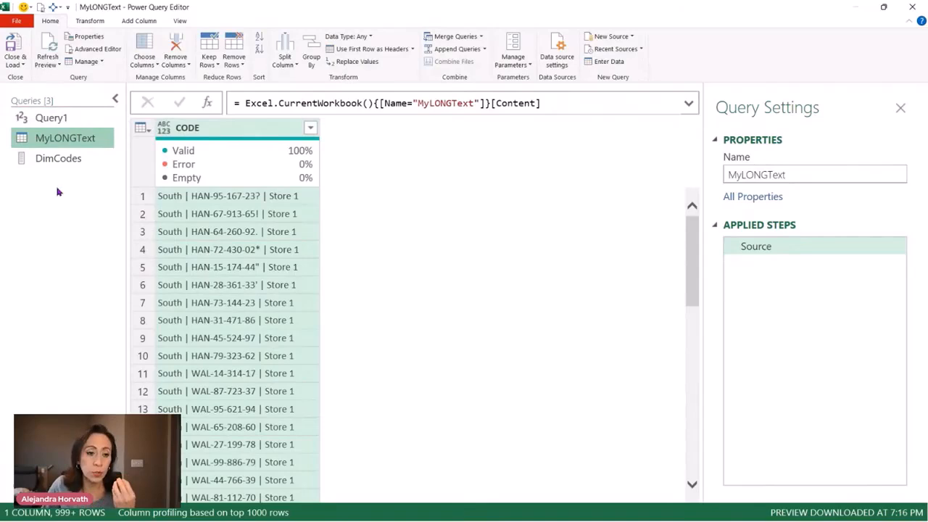
# Create a blank query with the formula = List.Accumulate and read through the function's documentation
pyautogui.rightClick(40, 153)
pyautogui.moveTo(79, 174)
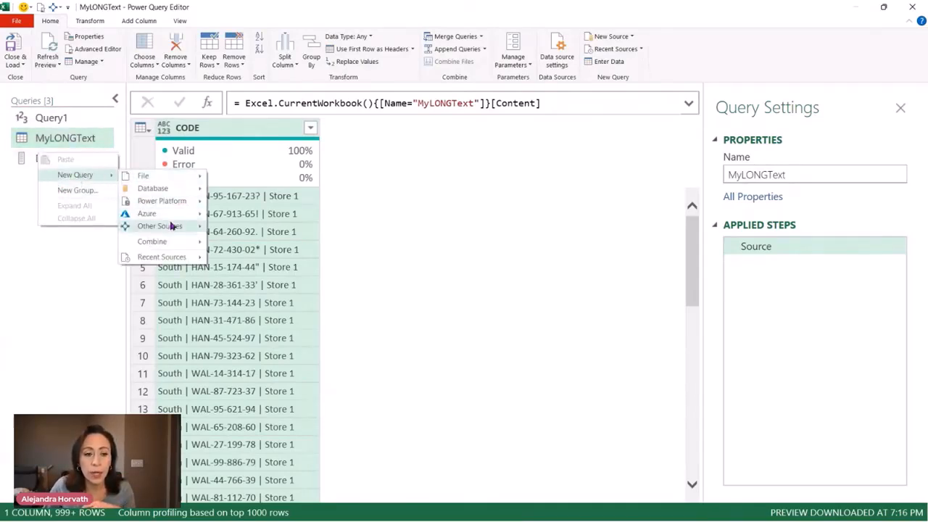
pyautogui.moveTo(171, 226)
pyautogui.click(243, 273)
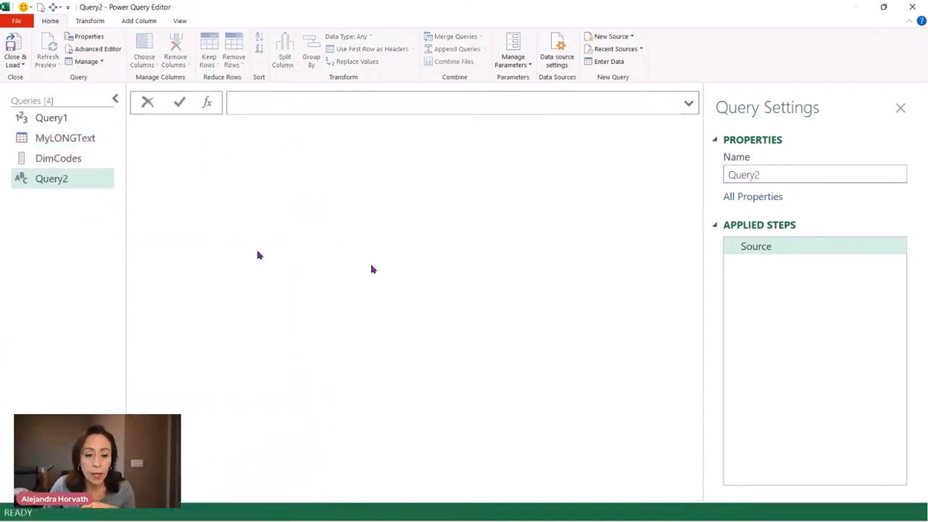
pyautogui.write('= listacc')
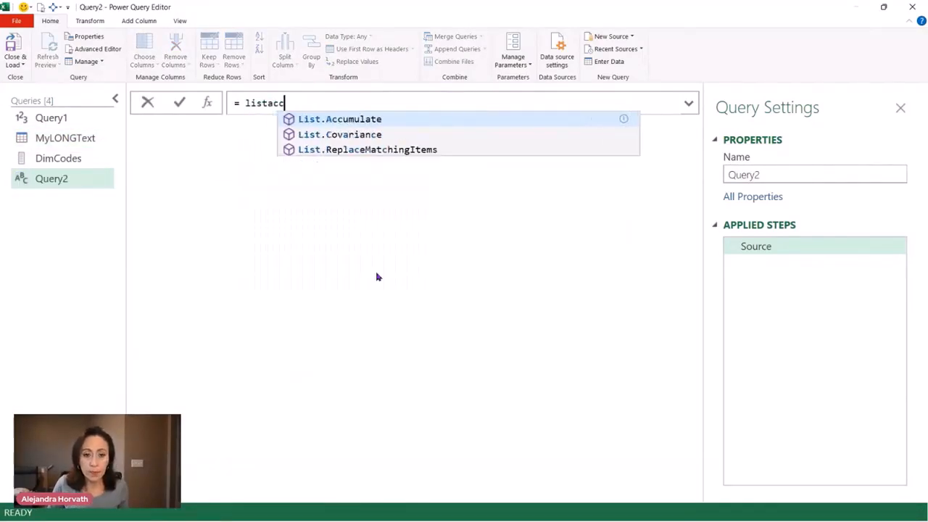
pyautogui.press('Tab')
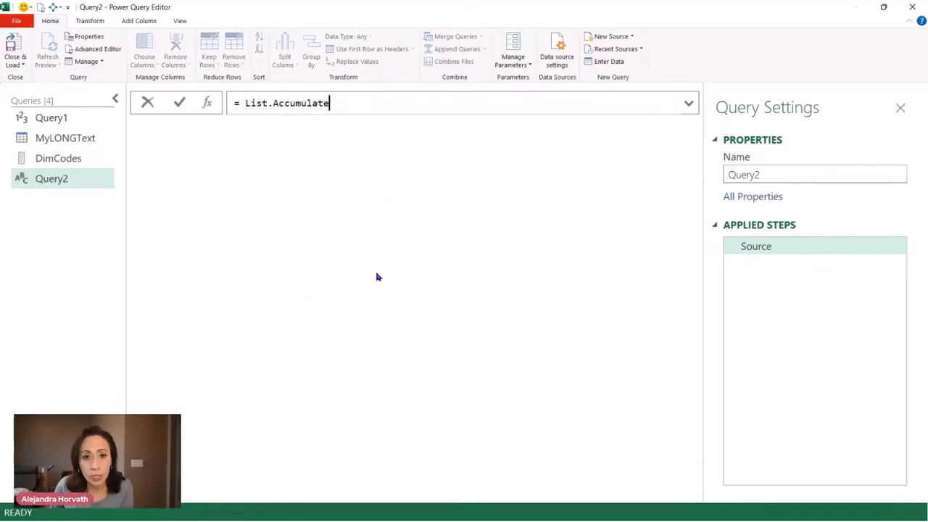
pyautogui.press('Return')
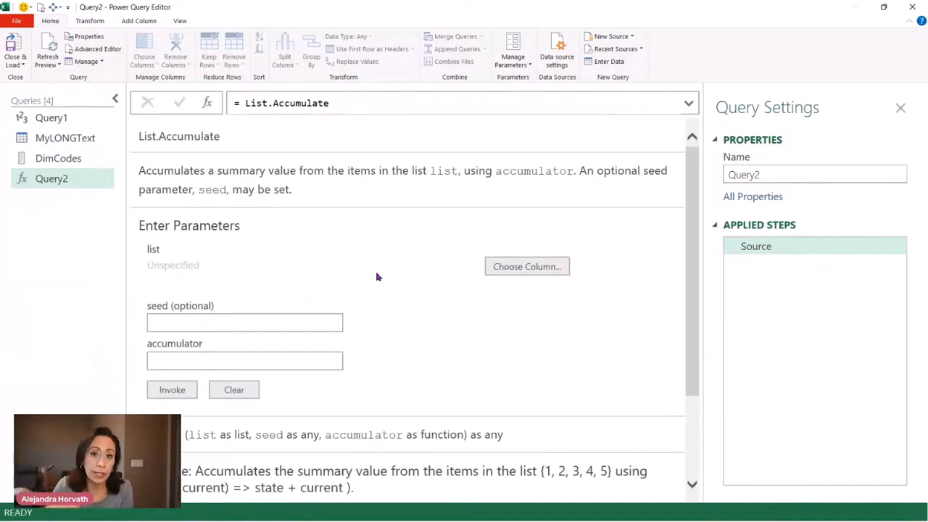
pyautogui.scroll(-3, 408, 267)
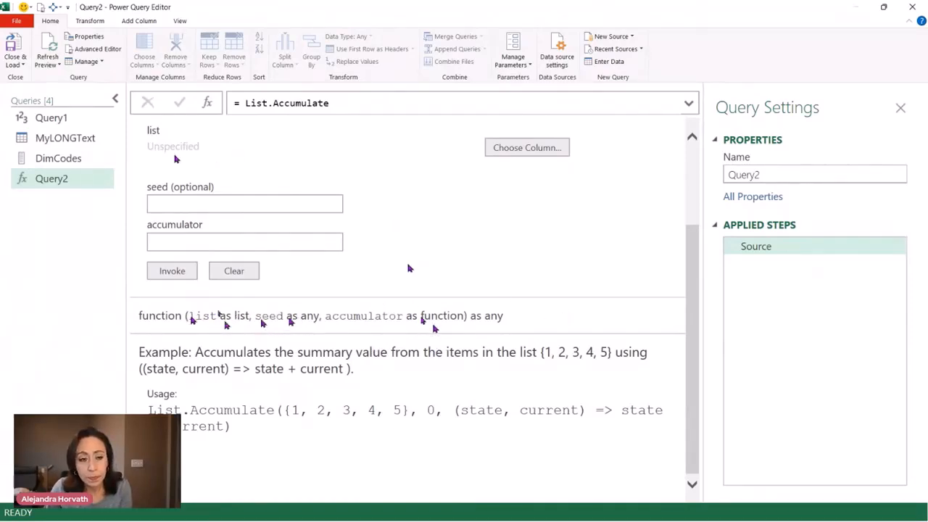
# Rename Query2 as Documentation and move it directly above the MyLONGText query
pyautogui.click(85, 144)
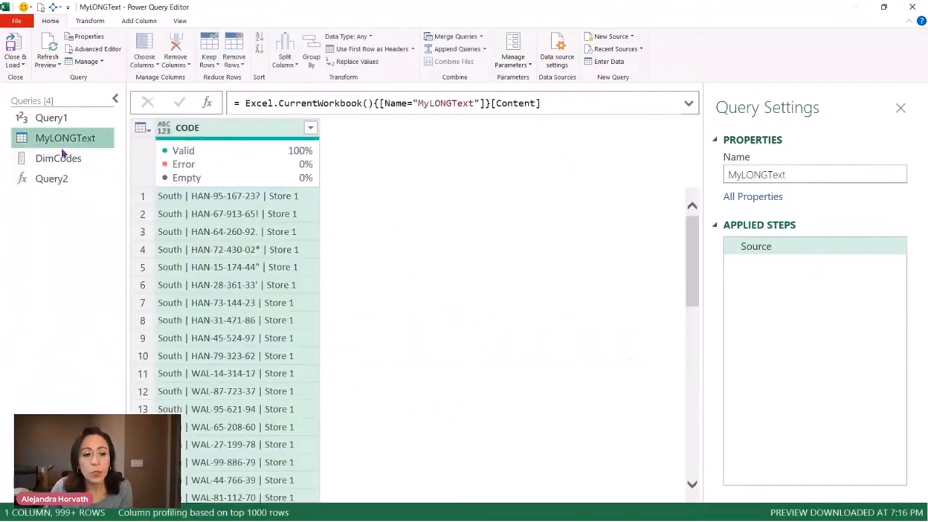
pyautogui.click(62, 180)
pyautogui.doubleClick(67, 181)
pyautogui.write('Doc')
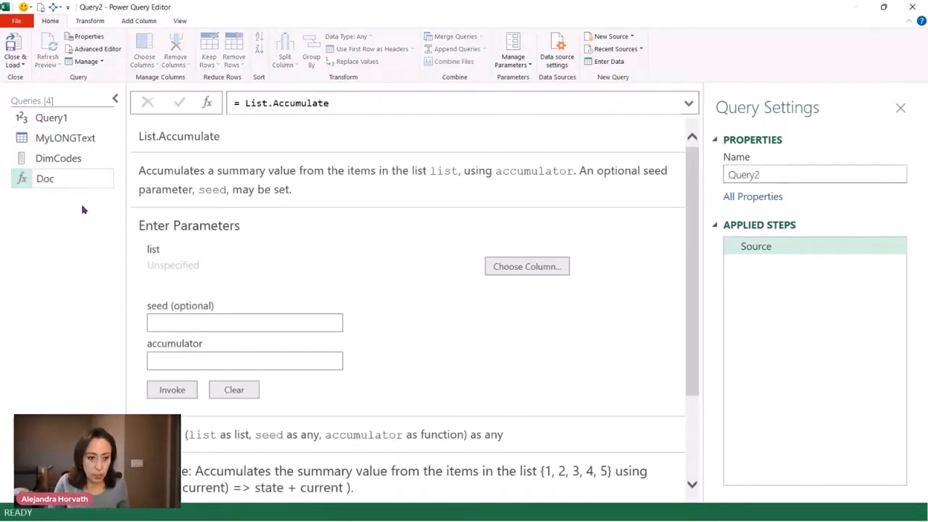
pyautogui.write('umentation')
pyautogui.press('Return')
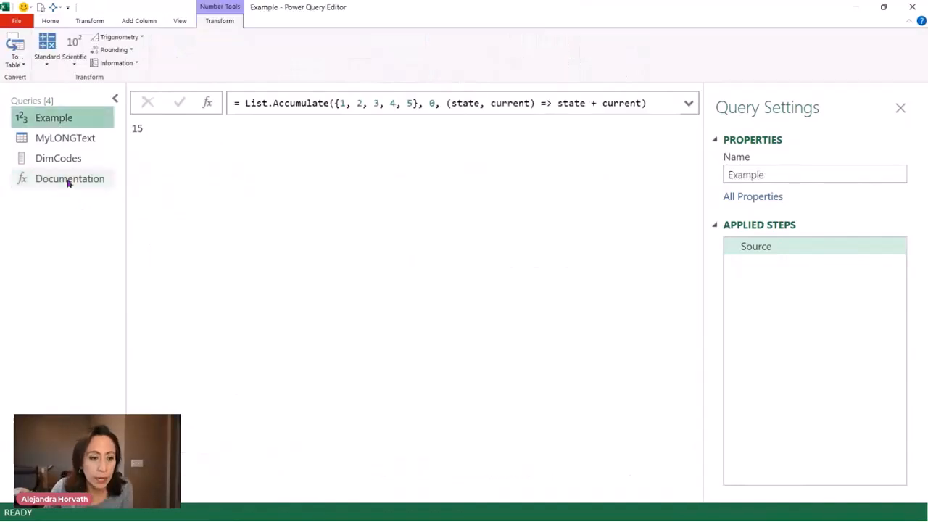
pyautogui.moveTo(66, 181); pyautogui.dragTo(66, 135)
# Add a custom step after Source in the MyLONGText query and start its formula as Table.AddColumn with Source as the table
pyautogui.click(61, 161)
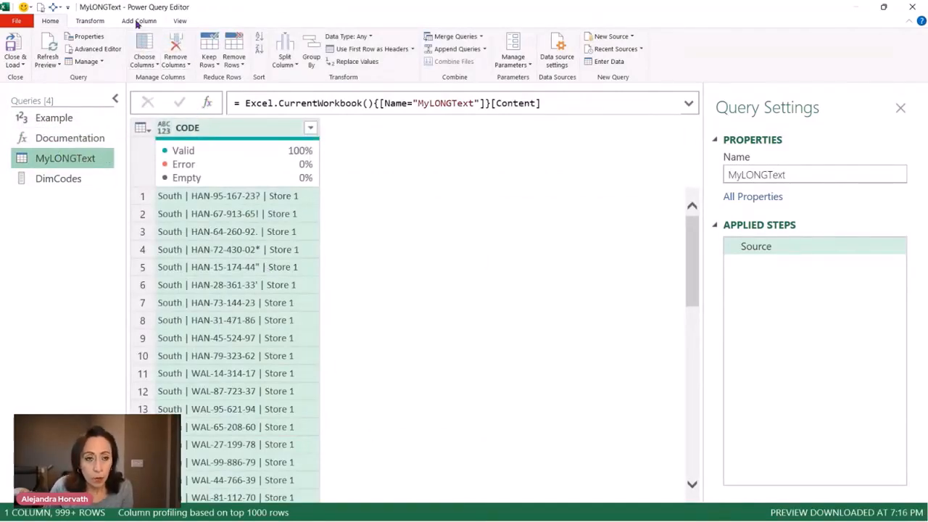
pyautogui.click(209, 103)
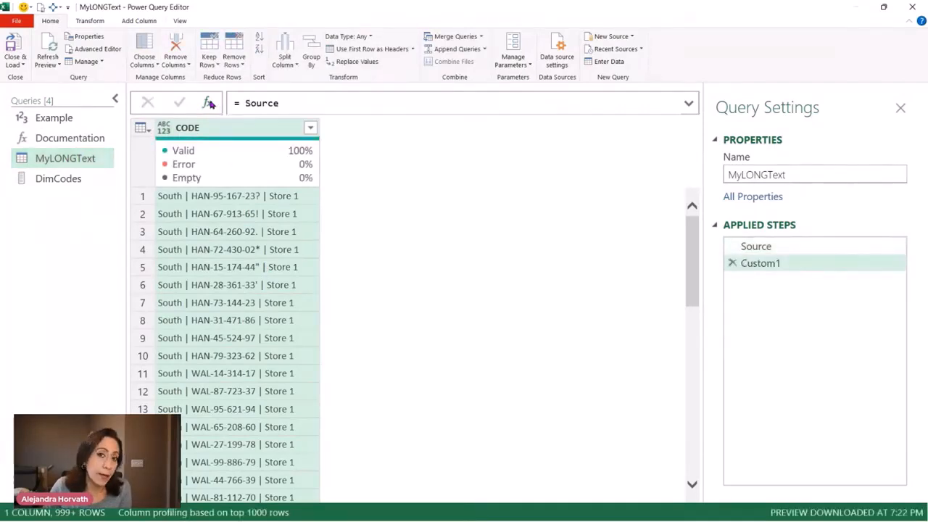
pyautogui.click(240, 102)
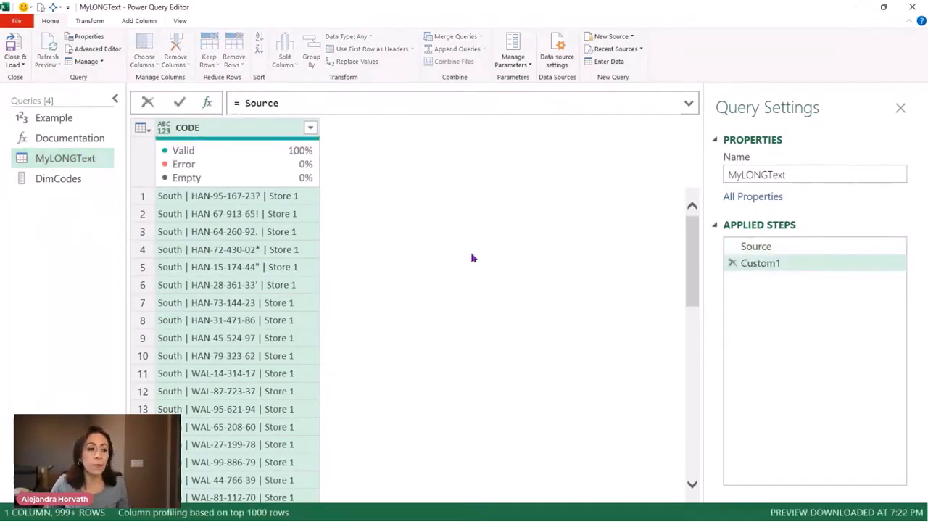
pyautogui.write('addcol')
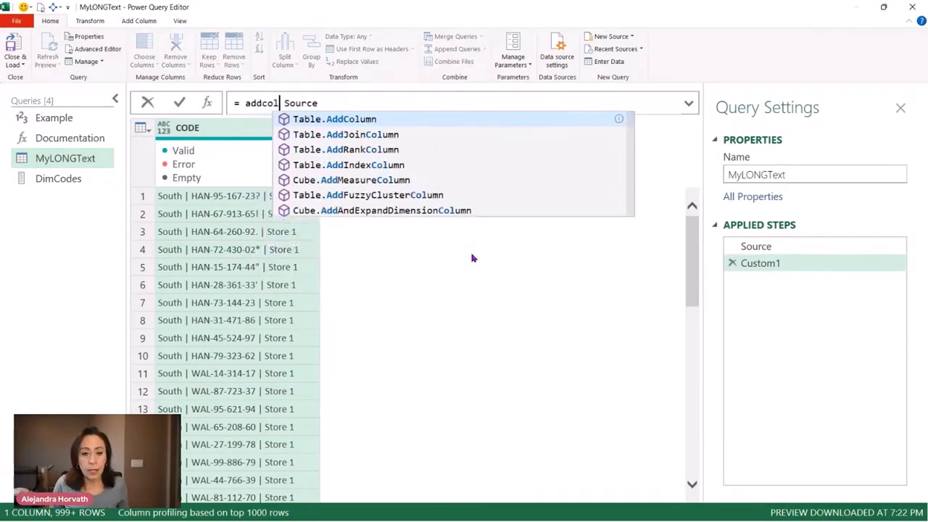
pyautogui.press('Tab')
pyautogui.press('Right')
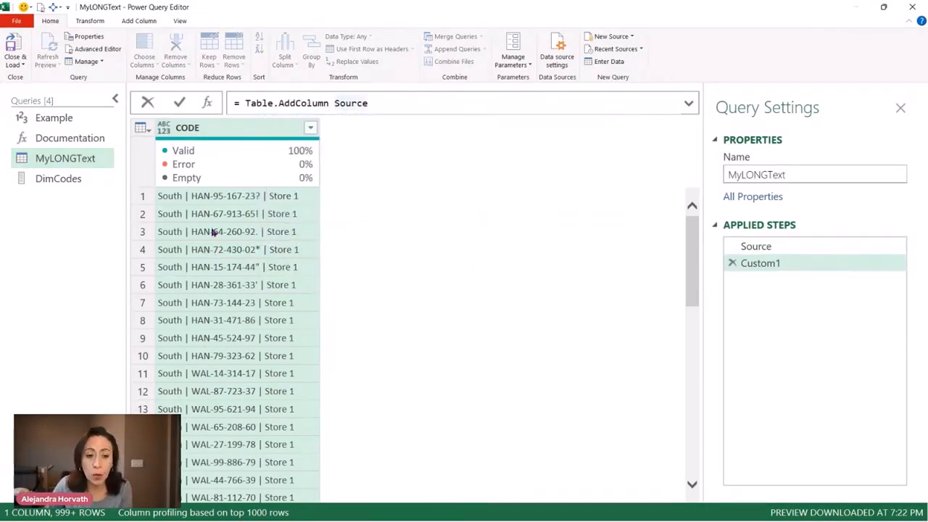
pyautogui.write('(')
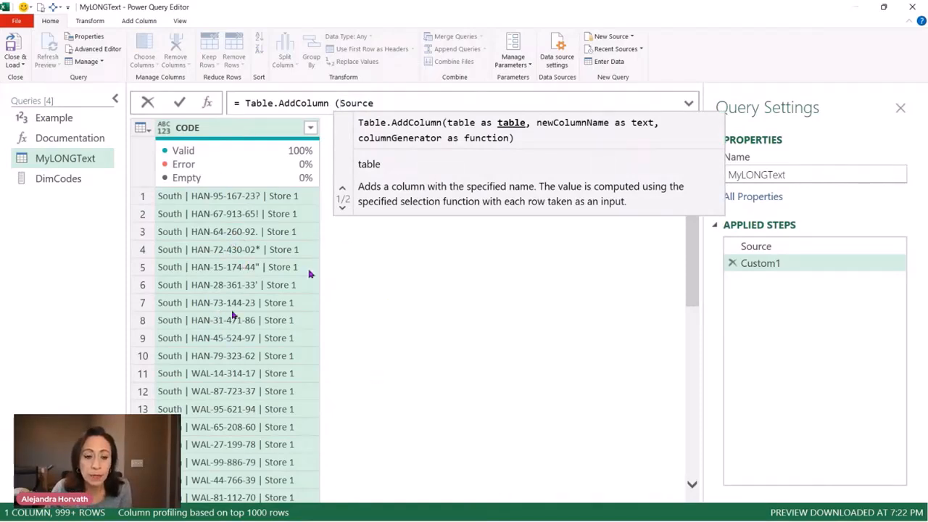
# Name the new column "Final" in the Table.AddColumn formula and begin its column generator with each
pyautogui.click(375, 108)
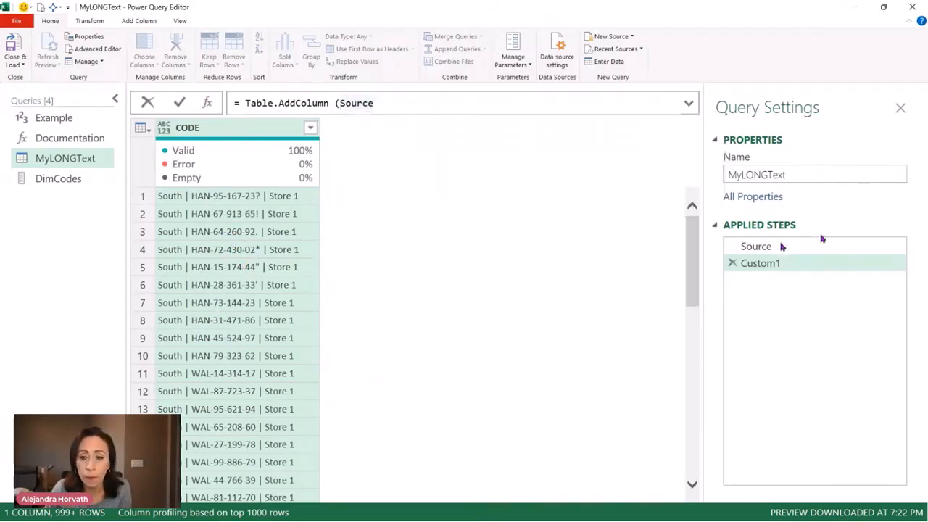
pyautogui.write(', ')
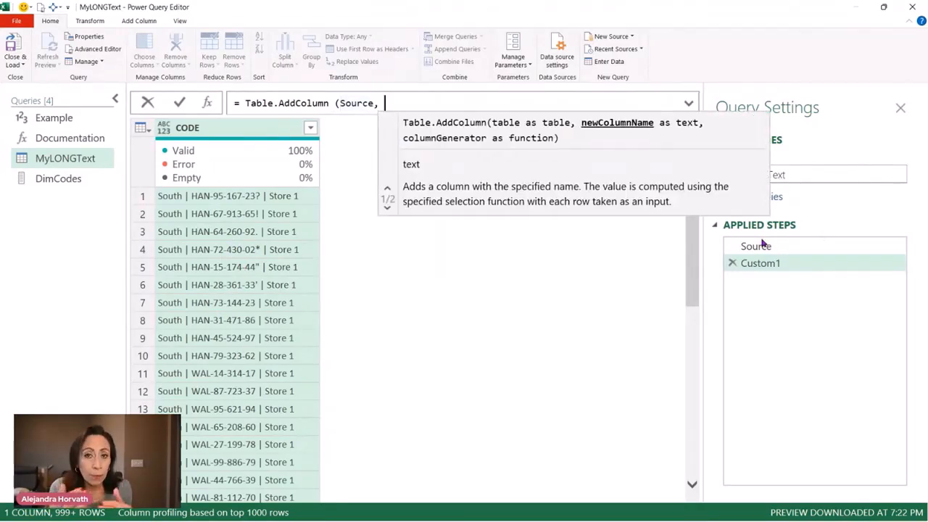
pyautogui.write('"Final",')
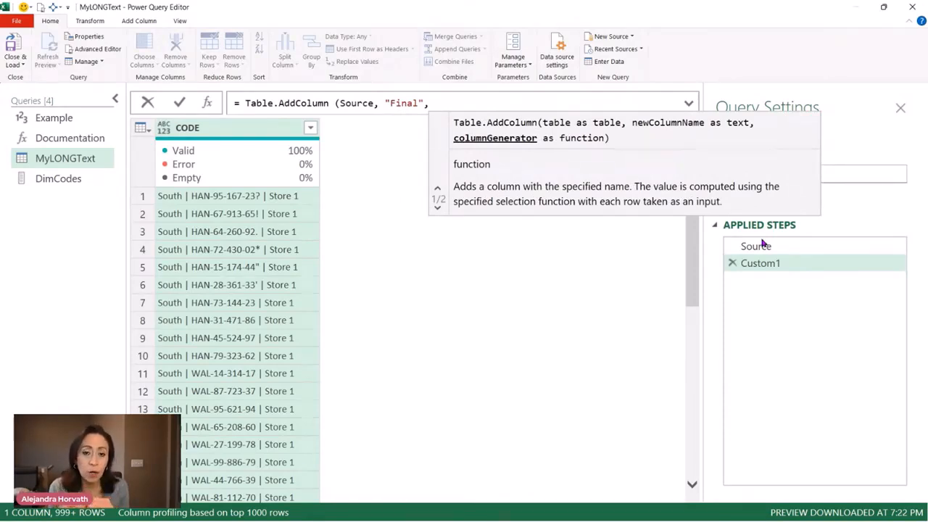
pyautogui.write('eac')
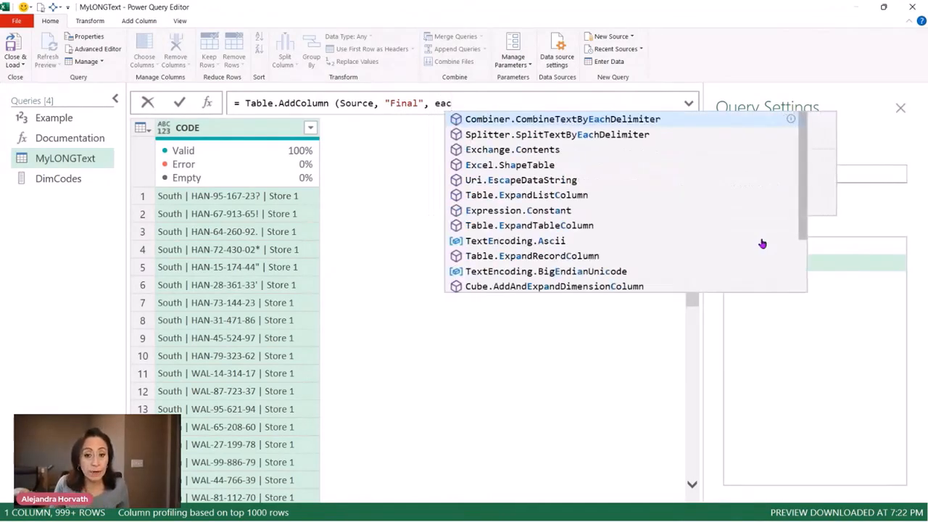
pyautogui.write('h')
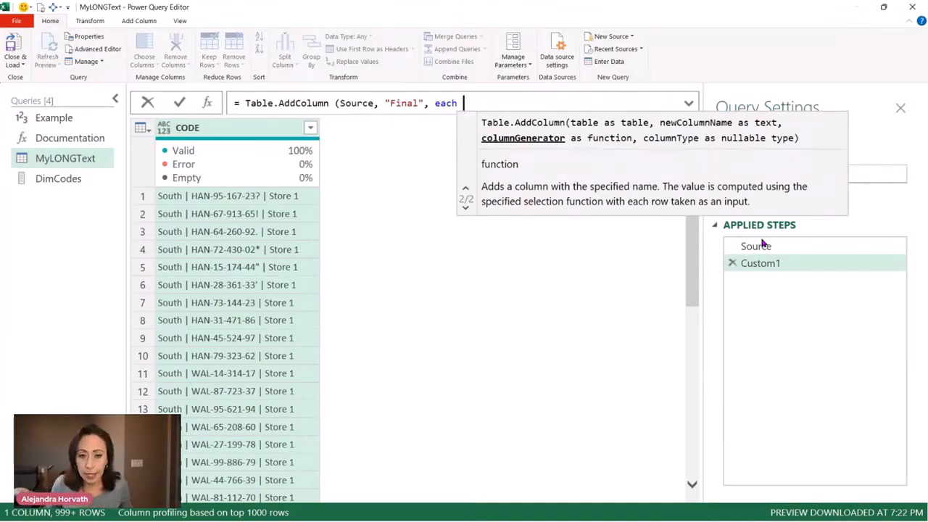
# Expand the formula area and start a let expression on a new line below each
pyautogui.hotkey('shift', 'Return')
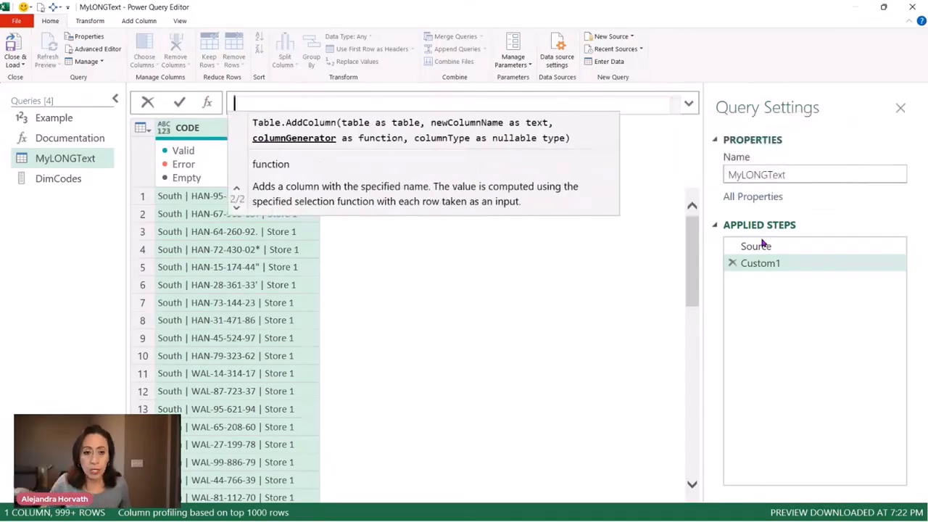
pyautogui.click(689, 102)
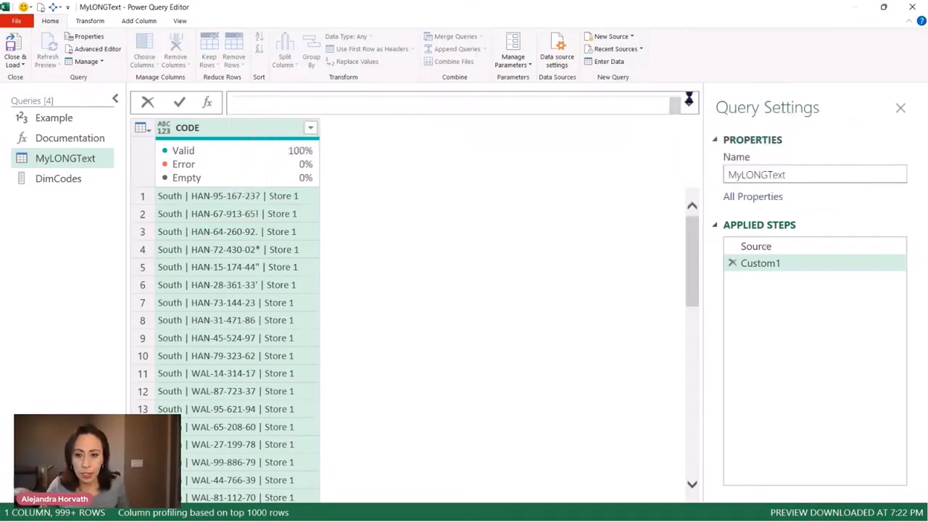
pyautogui.click(689, 104)
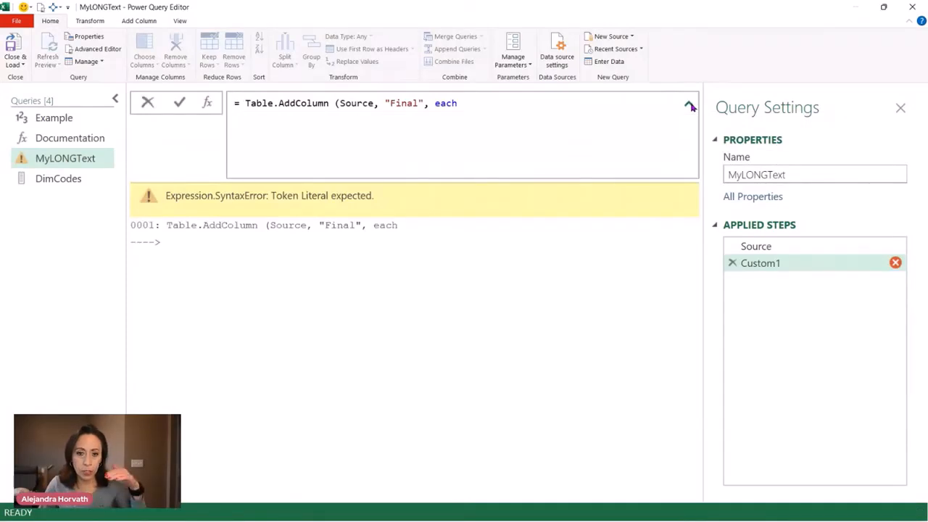
pyautogui.click(476, 105)
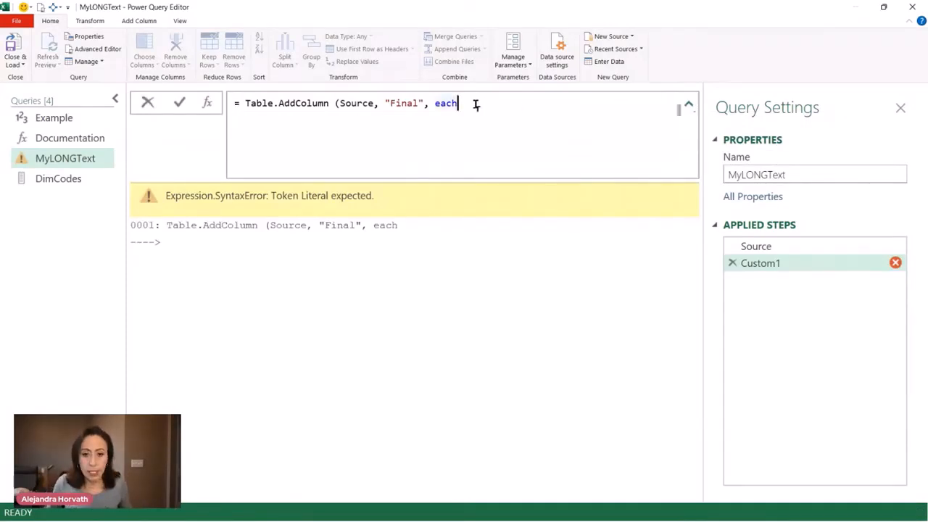
pyautogui.hotkey('shift', 'Return')
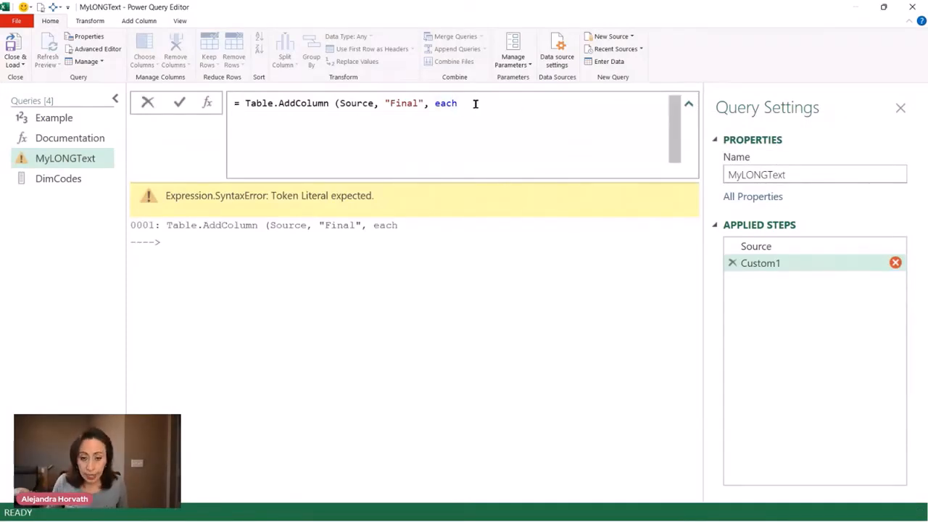
pyautogui.write('let')
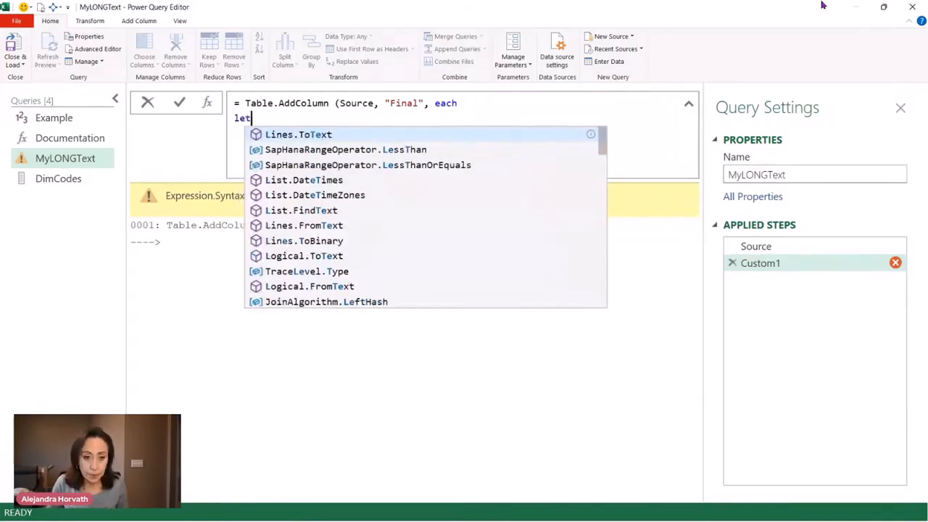
pyautogui.press('Escape')
pyautogui.press('Return')
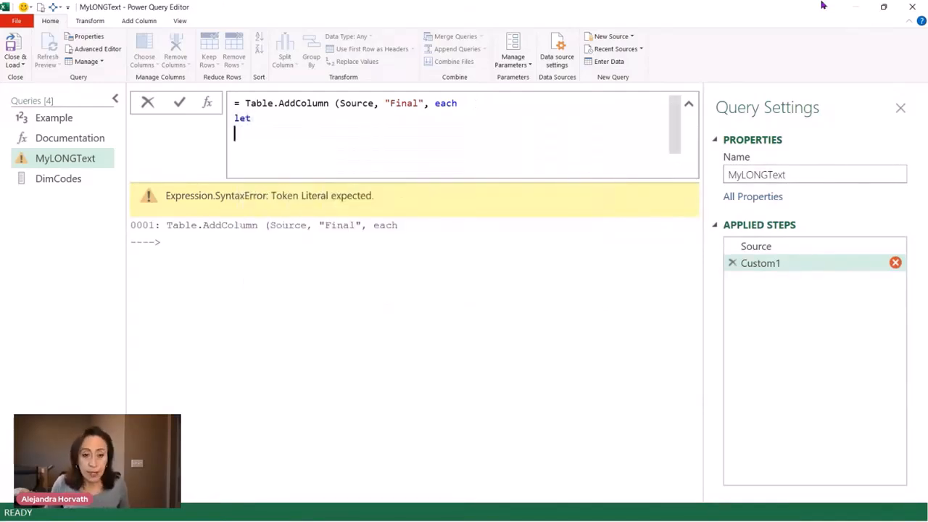
# Define a variable a inside the let expression as a Text.Split call
pyautogui.write('a ')
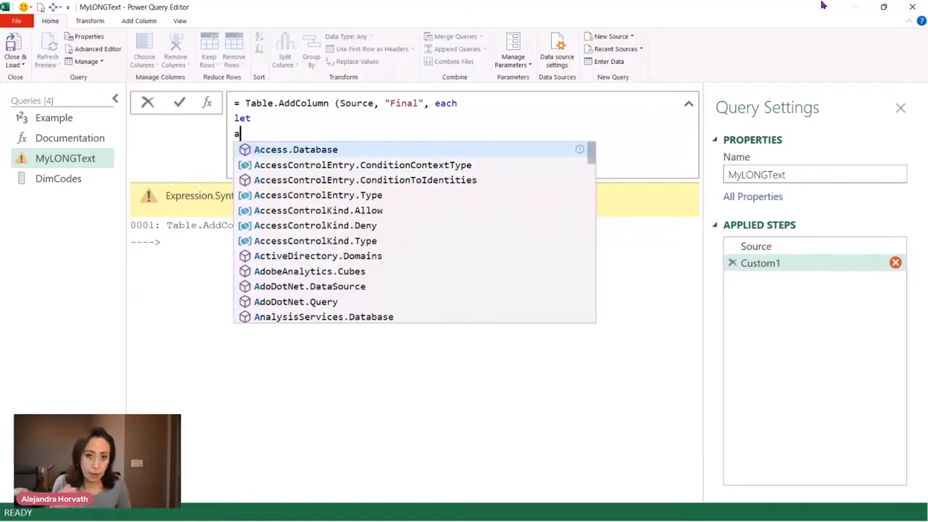
pyautogui.write('= ')
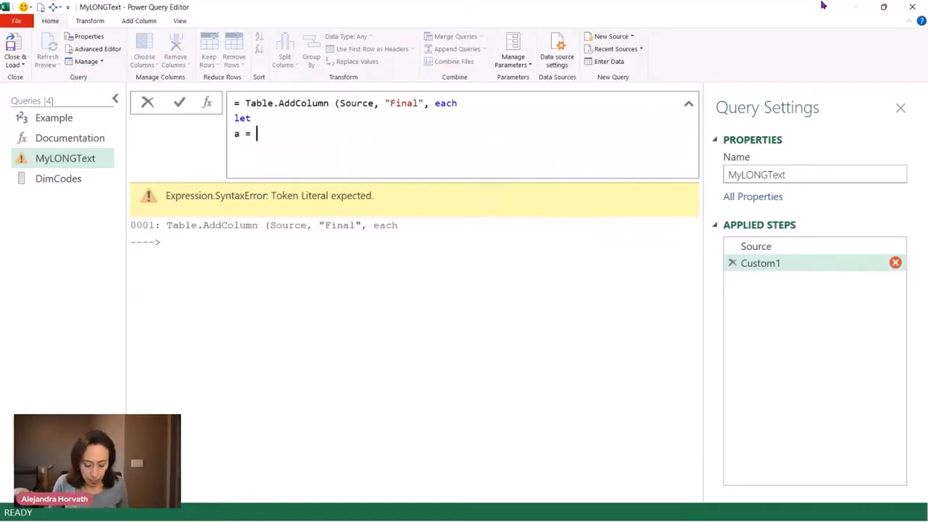
pyautogui.write('te')
pyautogui.write('xtsp')
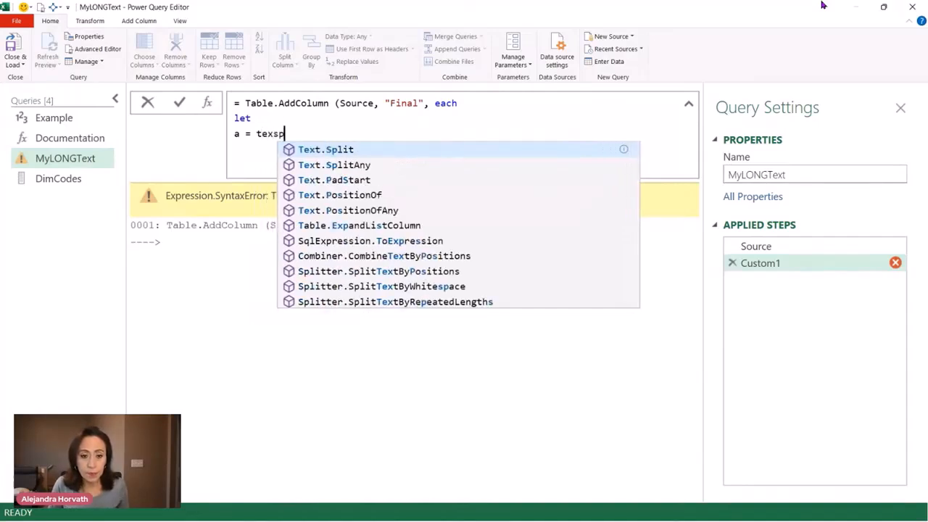
pyautogui.press('Tab')
pyautogui.write('(')
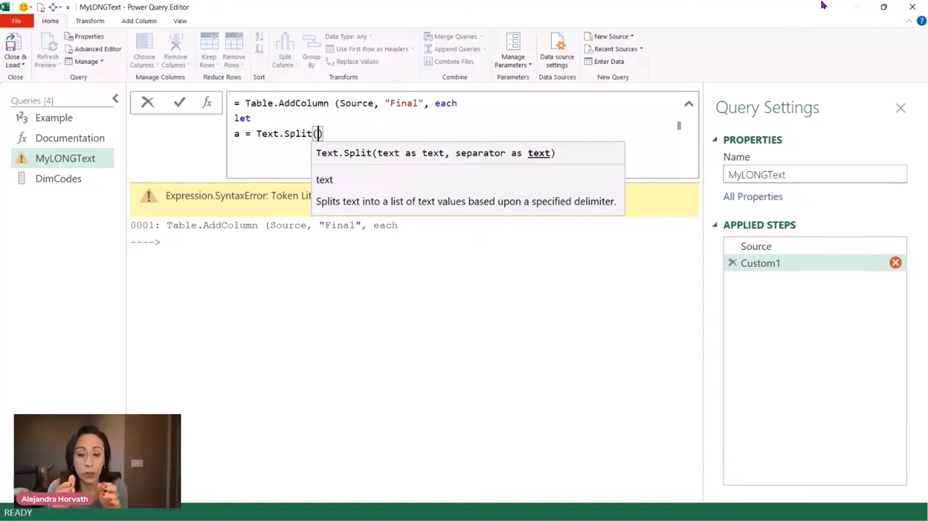
# Give Text.Split the [Code] column as its text and " | " with surrounding spaces as its separator
pyautogui.press('Left')
pyautogui.press('Left')
pyautogui.write('[')
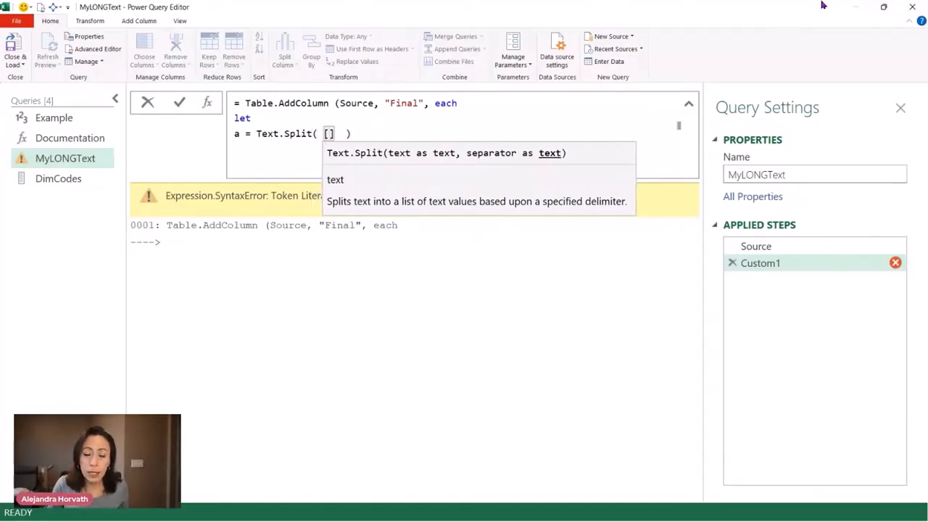
pyautogui.write('Code')
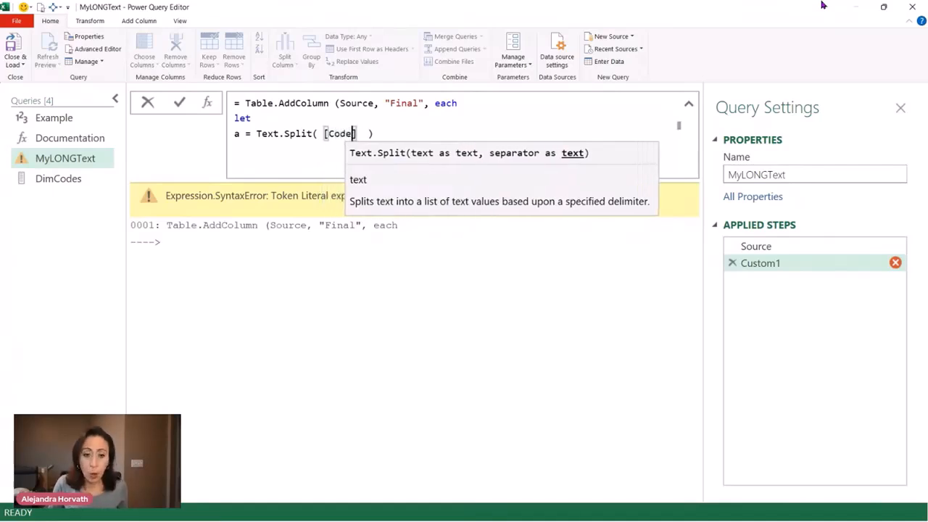
pyautogui.press('Right')
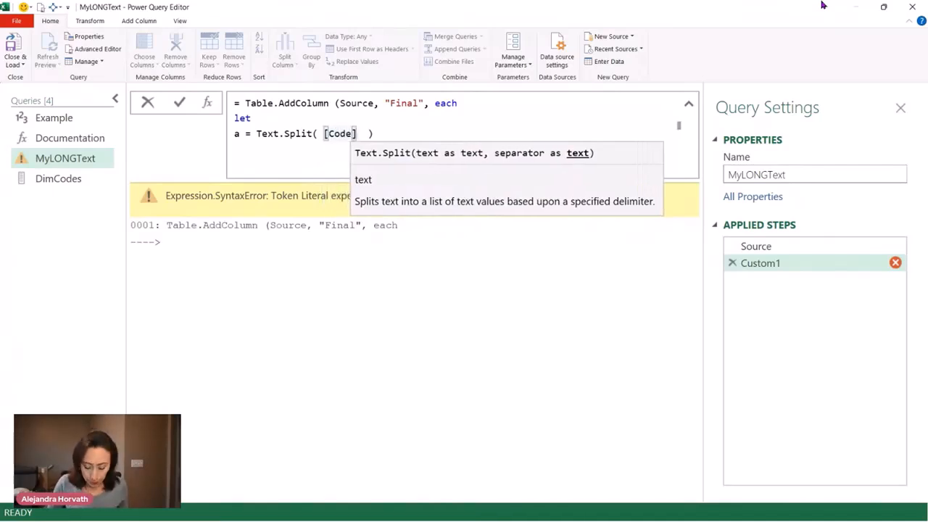
pyautogui.write(',')
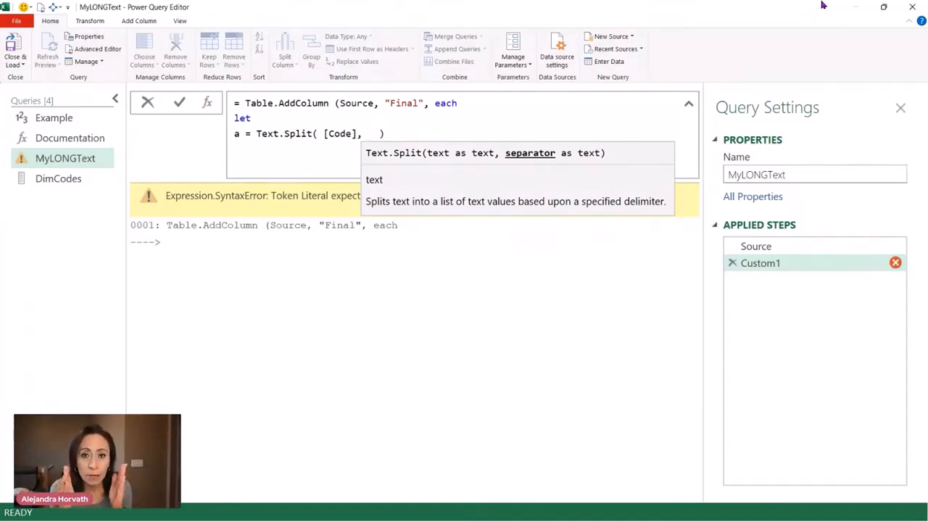
pyautogui.write('" "')
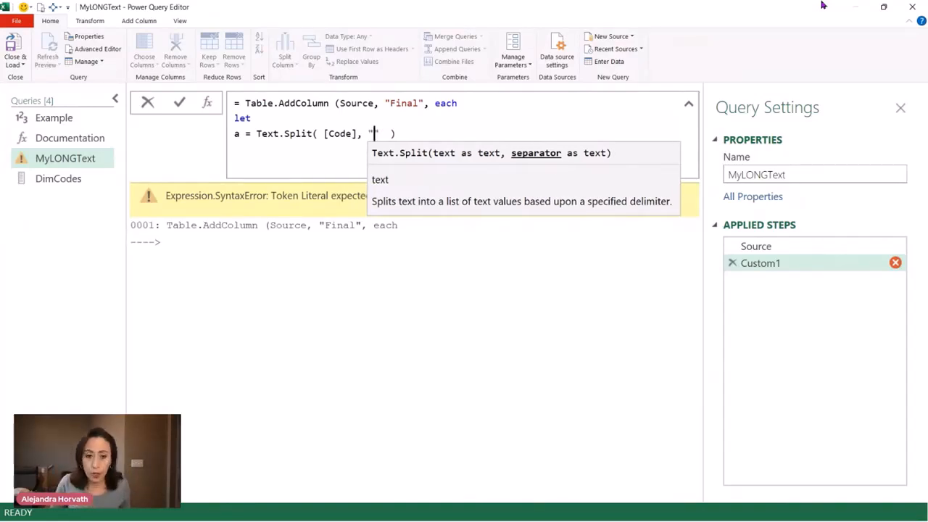
pyautogui.write('|')
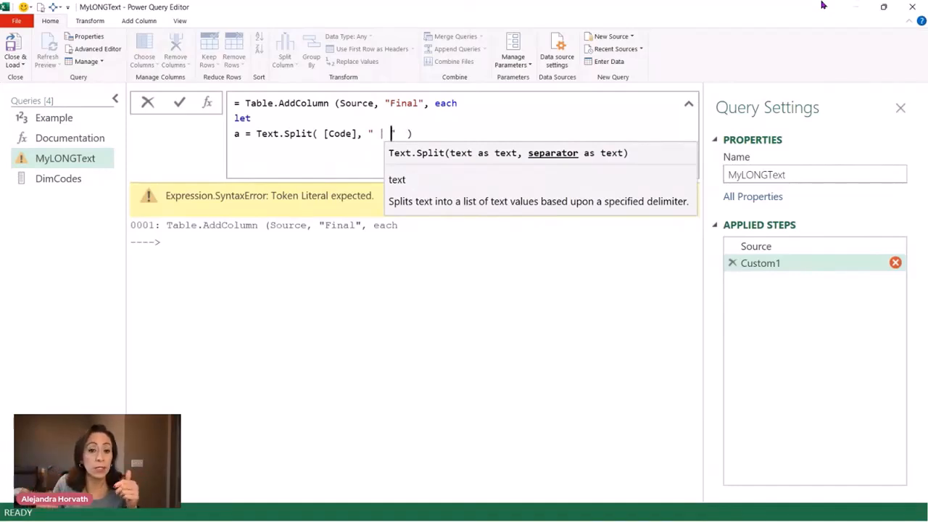
pyautogui.press('Right')
pyautogui.press('Right')
pyautogui.press('Right')
pyautogui.press('Right')
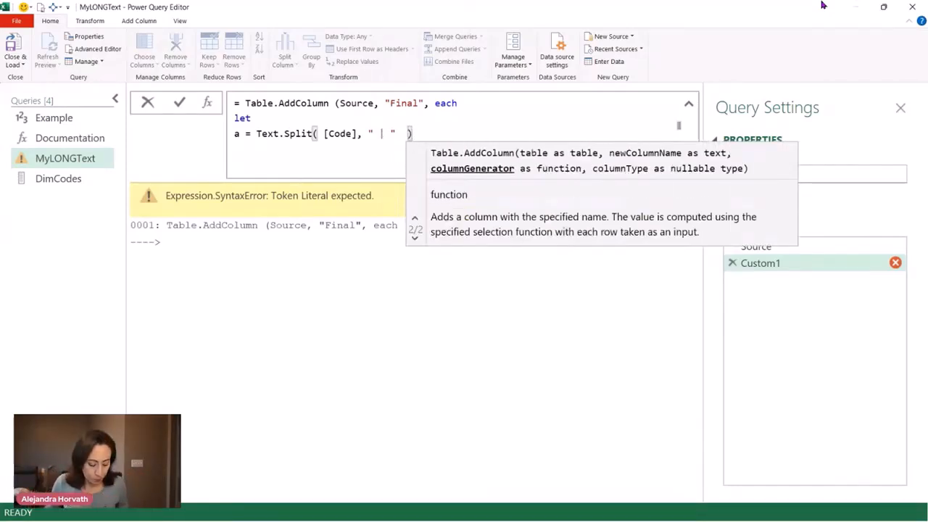
# Close the let expression with an in clause that returns a, and apply the formula
pyautogui.press('Return')
pyautogui.write('in')
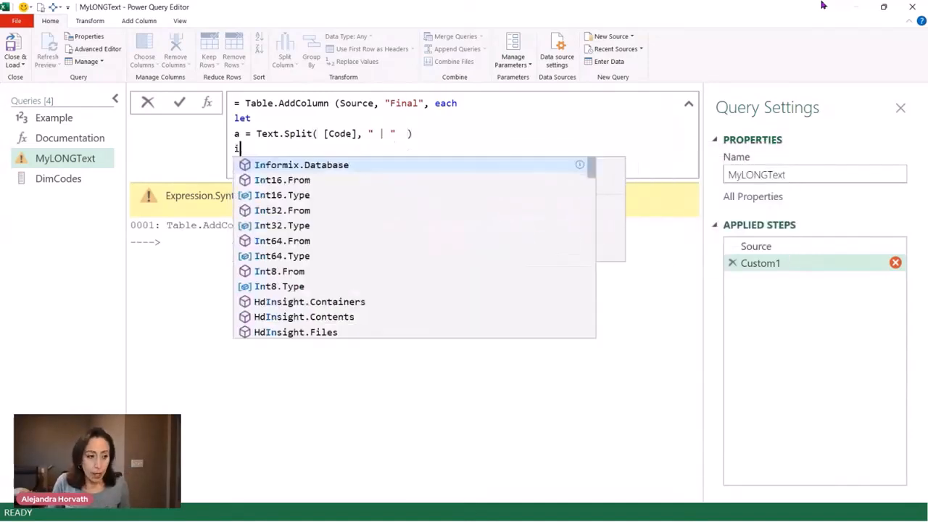
pyautogui.press('Escape')
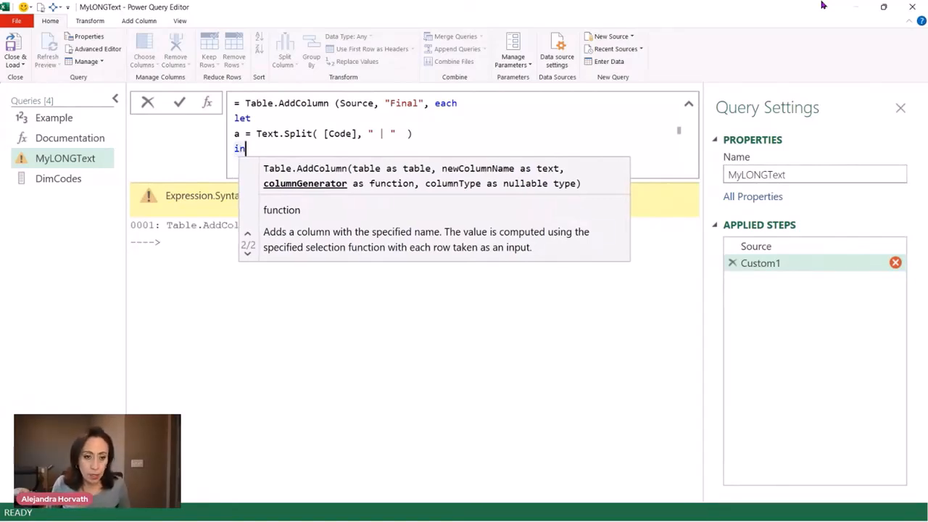
pyautogui.press('Return')
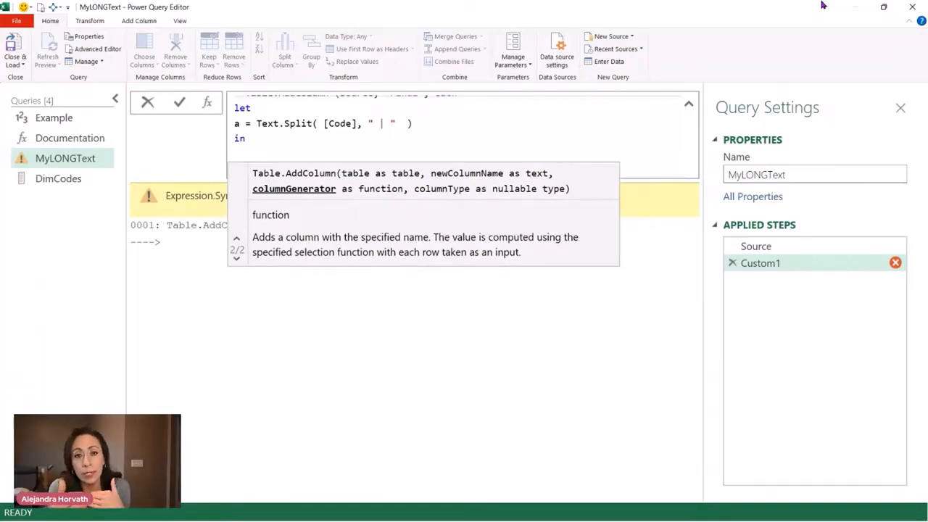
pyautogui.write('a')
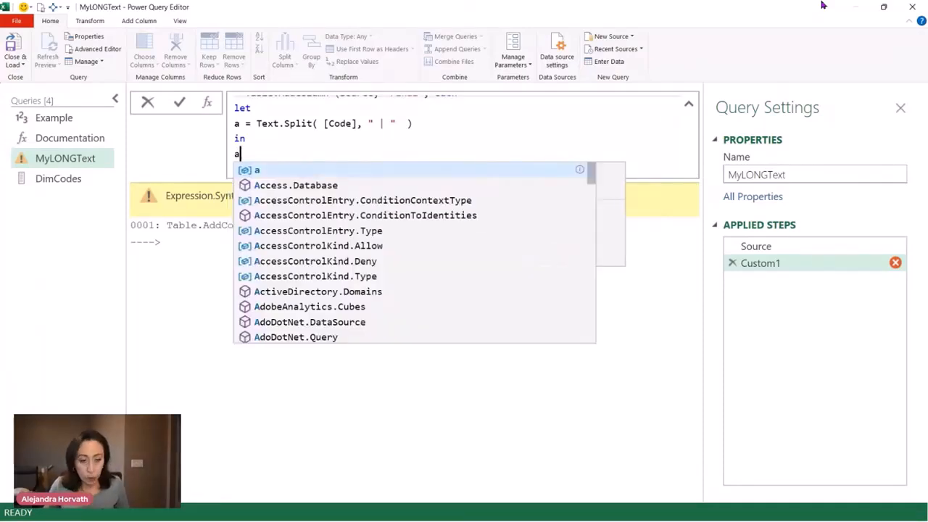
pyautogui.click(178, 102)
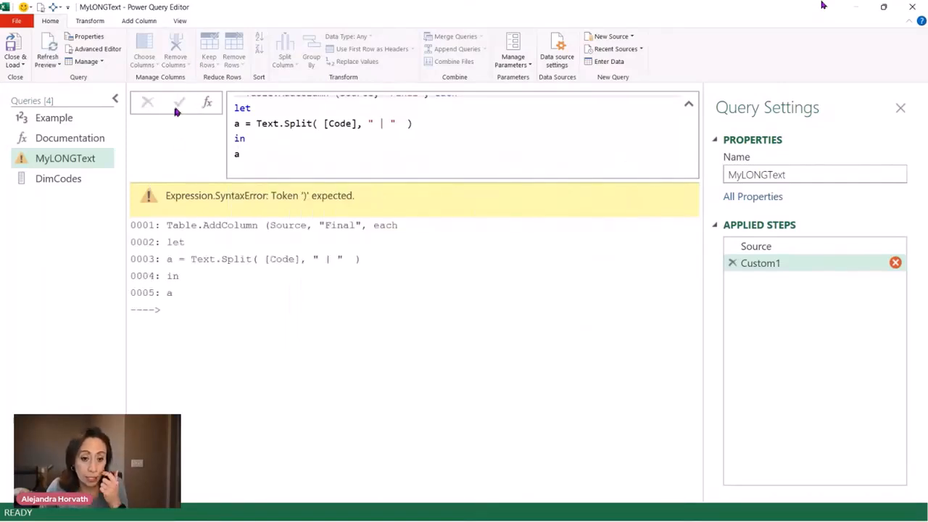
# Add the closing parenthesis of Table.AddColumn after the final a and apply the formula
pyautogui.click(252, 158)
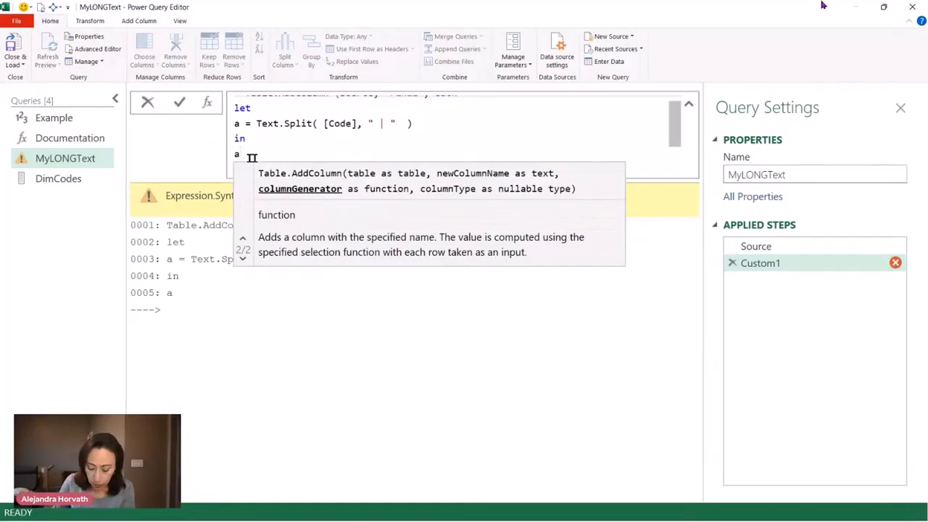
pyautogui.write(')')
pyautogui.scroll(1, 355, 127)
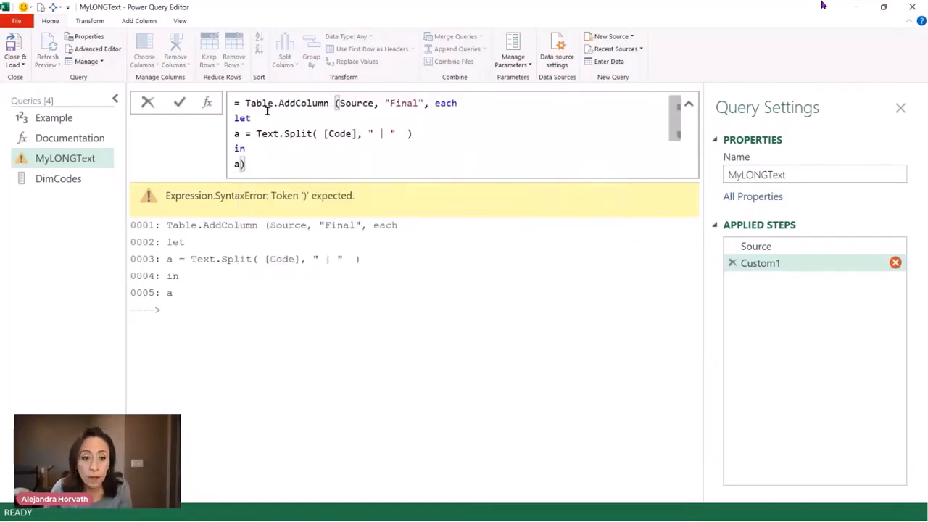
pyautogui.click(179, 103)
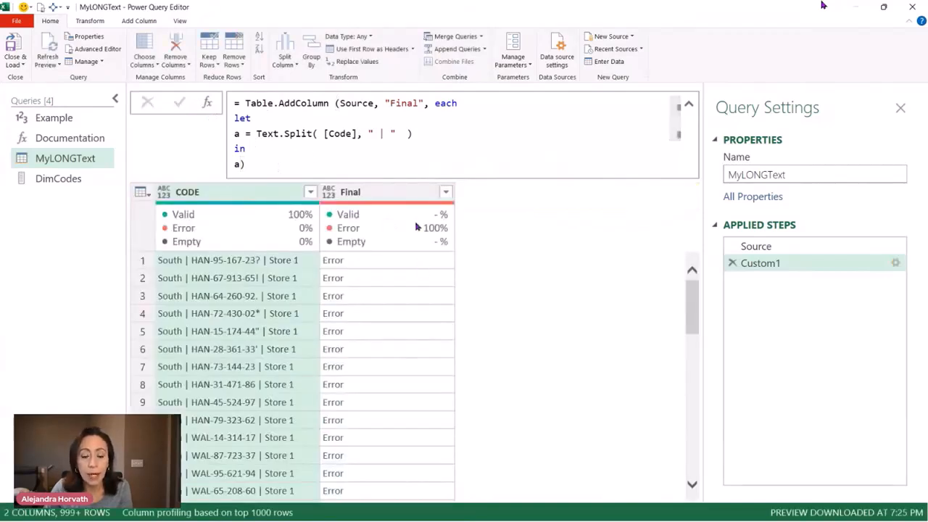
# Examine the first row's error in the Final column and check the code column's name in the Source step
pyautogui.click(436, 263)
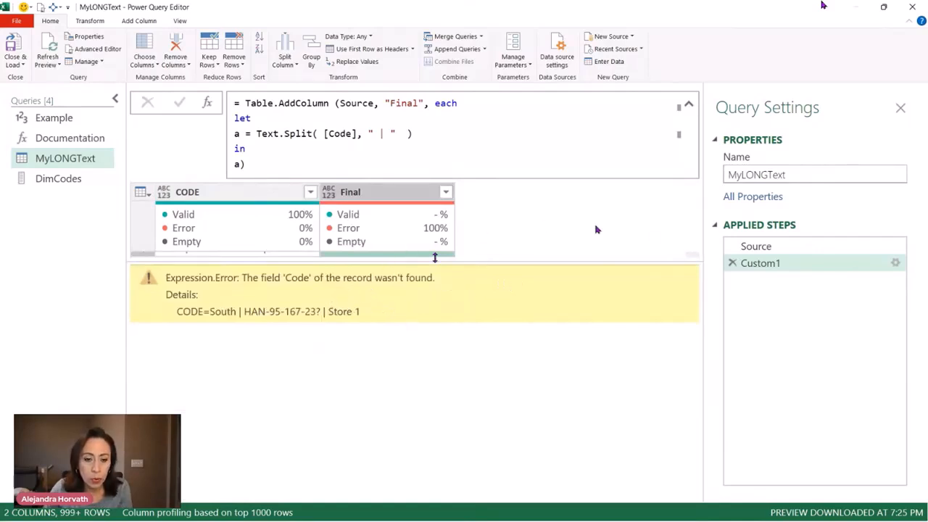
pyautogui.click(758, 247)
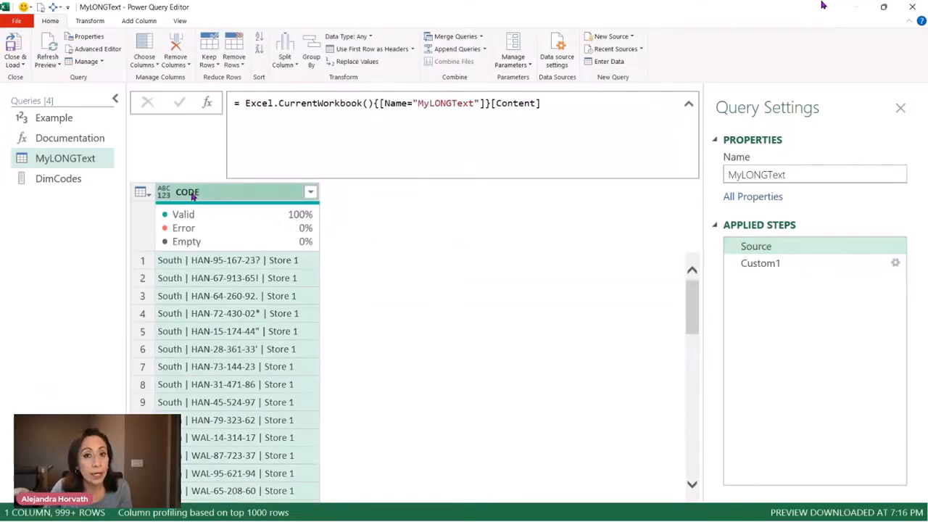
pyautogui.click(754, 263)
# Correct the column reference in Text.Split to uppercase [CODE] and apply the formula
pyautogui.click(362, 143)
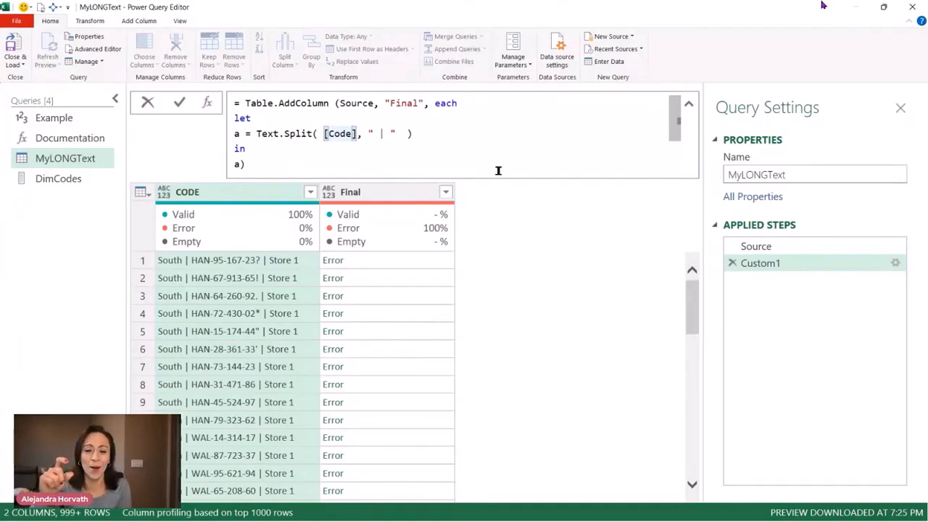
pyautogui.press('BackSpace')
pyautogui.press('BackSpace')
pyautogui.press('BackSpace')
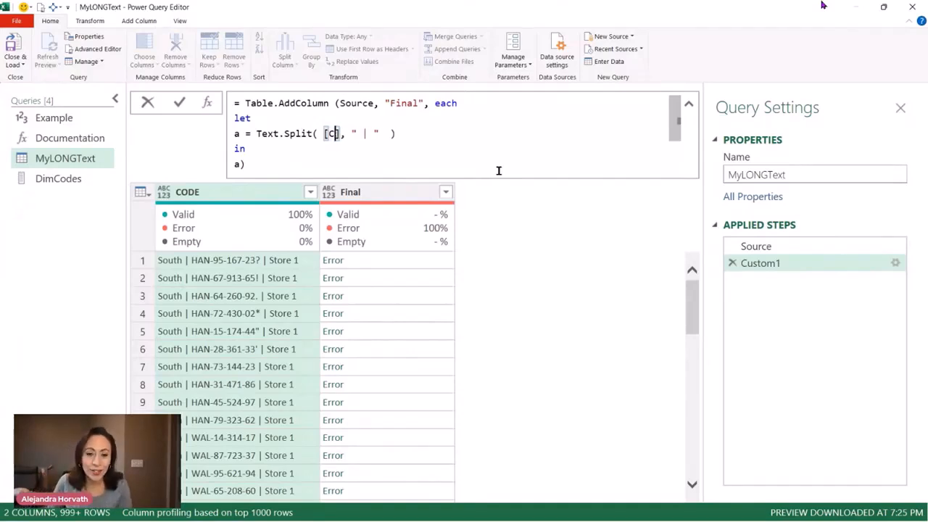
pyautogui.write('o')
pyautogui.press('BackSpace')
pyautogui.write('ODE')
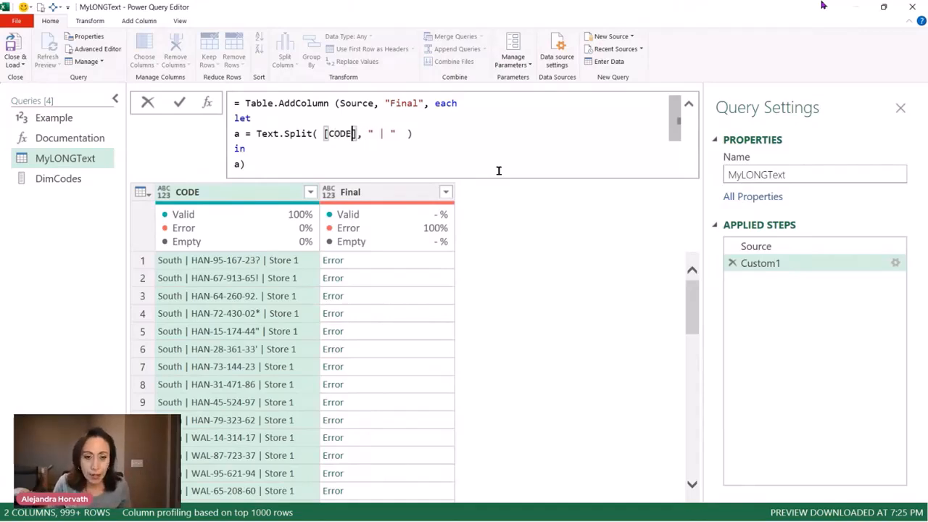
pyautogui.press('Return')
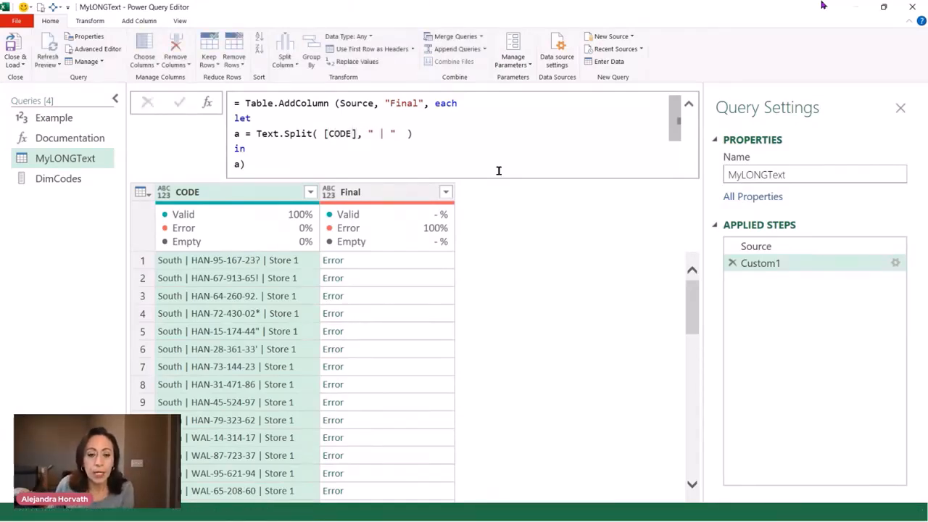
# Collapse the formula area and compare the first row's Final list with the original code text in the Source step
pyautogui.click(689, 104)
pyautogui.click(366, 196)
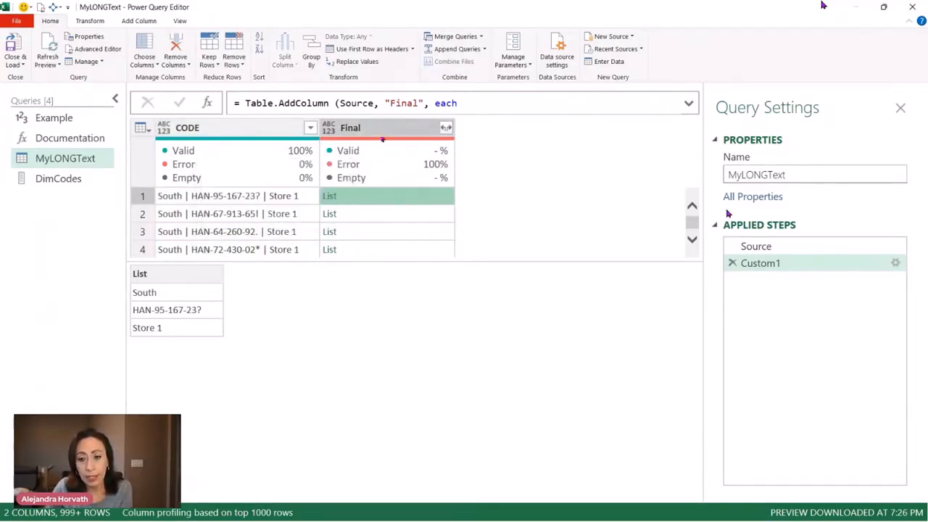
pyautogui.click(804, 244)
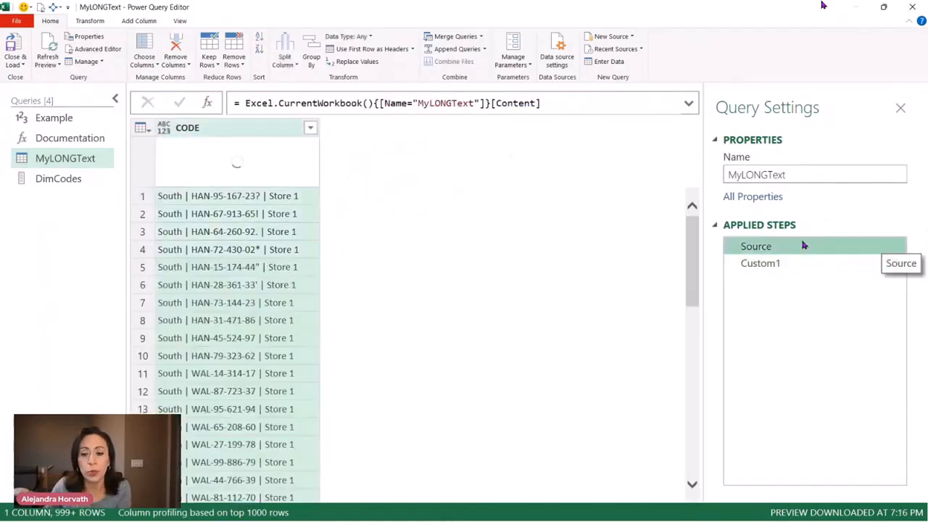
pyautogui.click(800, 263)
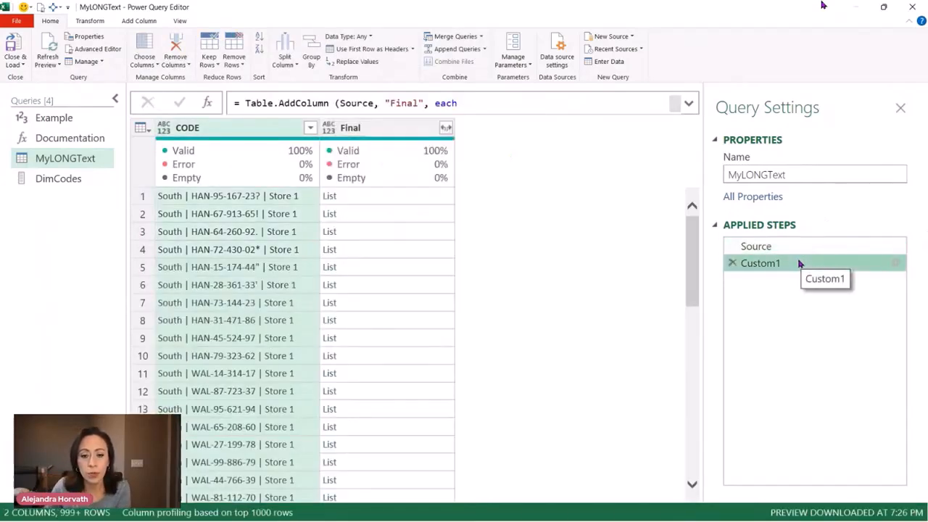
pyautogui.click(382, 197)
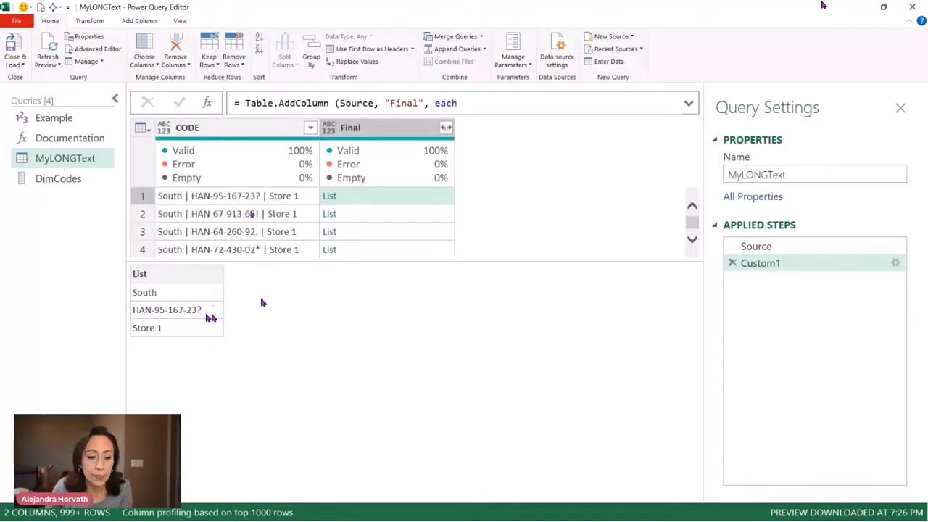
# Add a second variable b after the Text.Split line in the let expression, defined as a List.Accumulate call
pyautogui.click(688, 103)
pyautogui.click(441, 131)
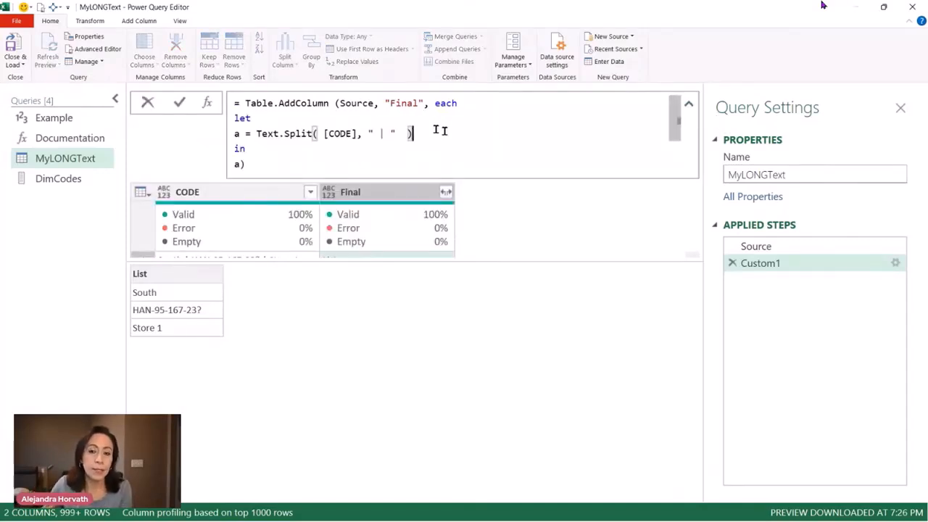
pyautogui.write(',')
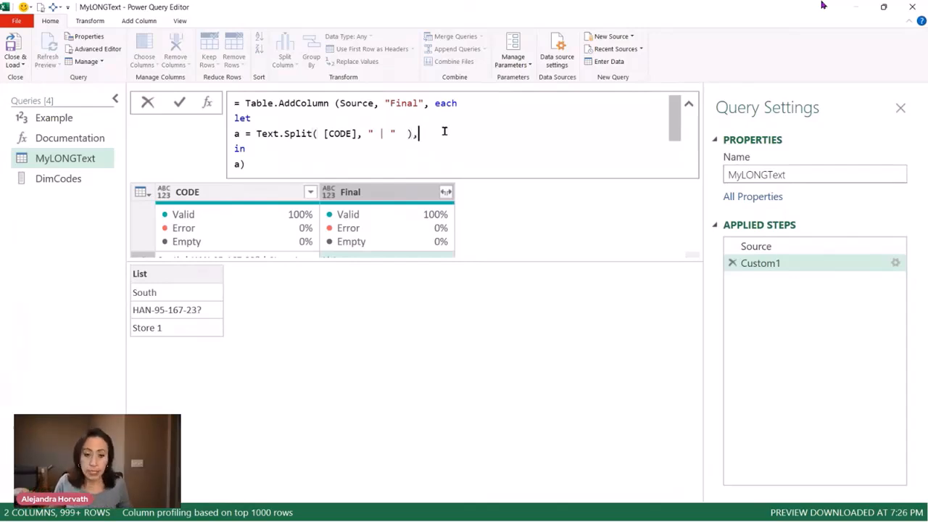
pyautogui.press('Return')
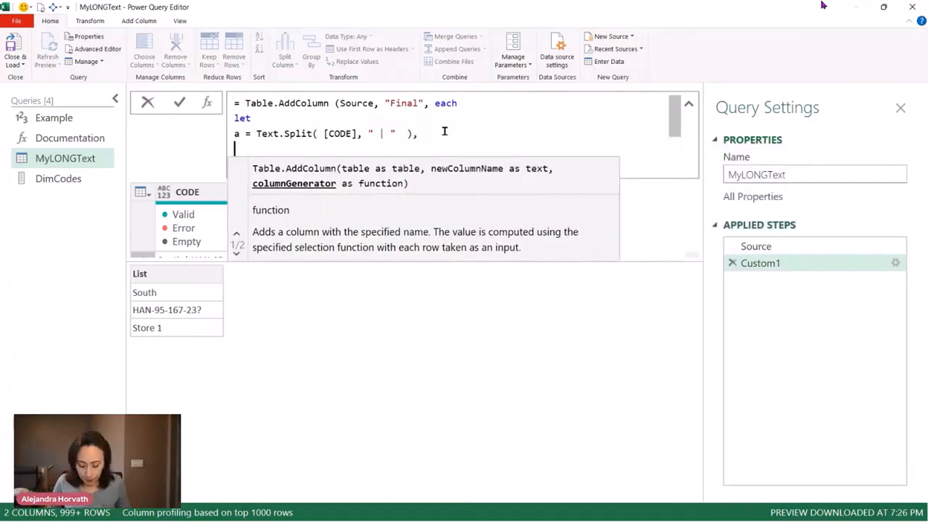
pyautogui.write('b =')
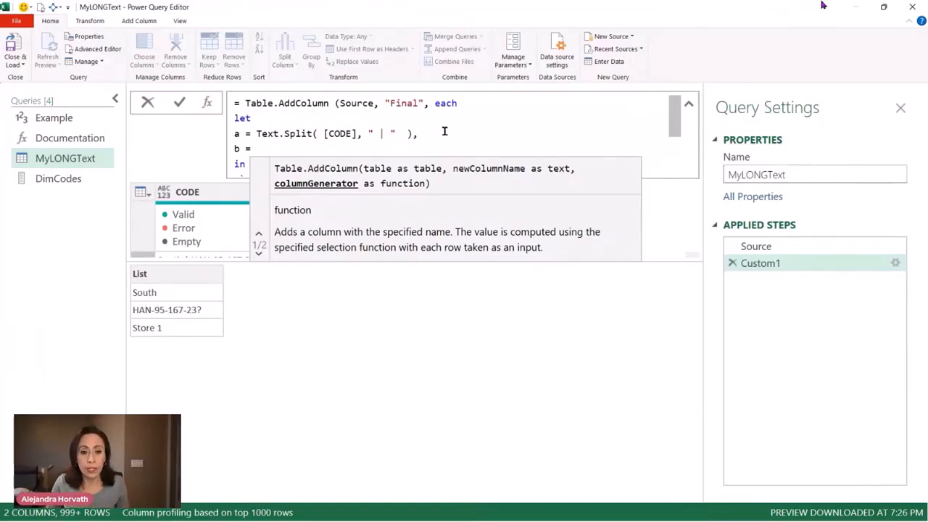
pyautogui.write('lisa')
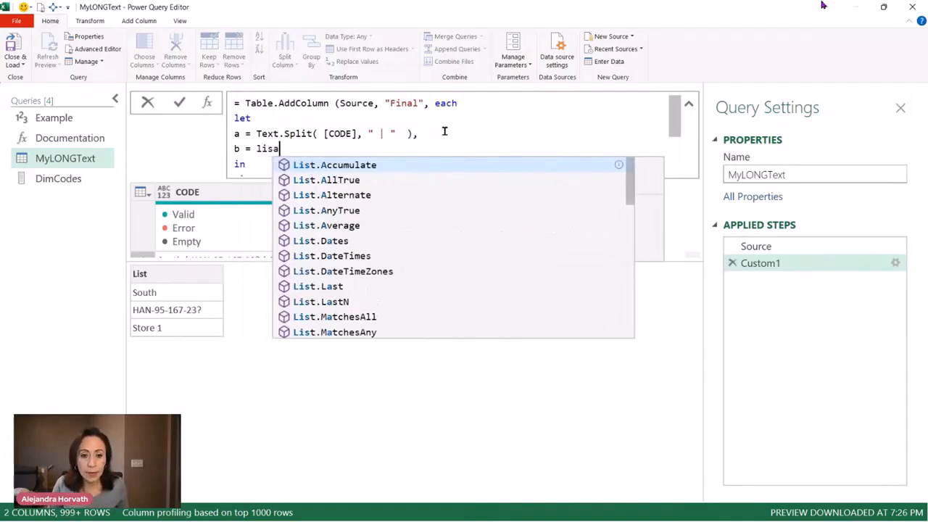
pyautogui.press('Tab')
pyautogui.write('(')
pyautogui.press('Left')
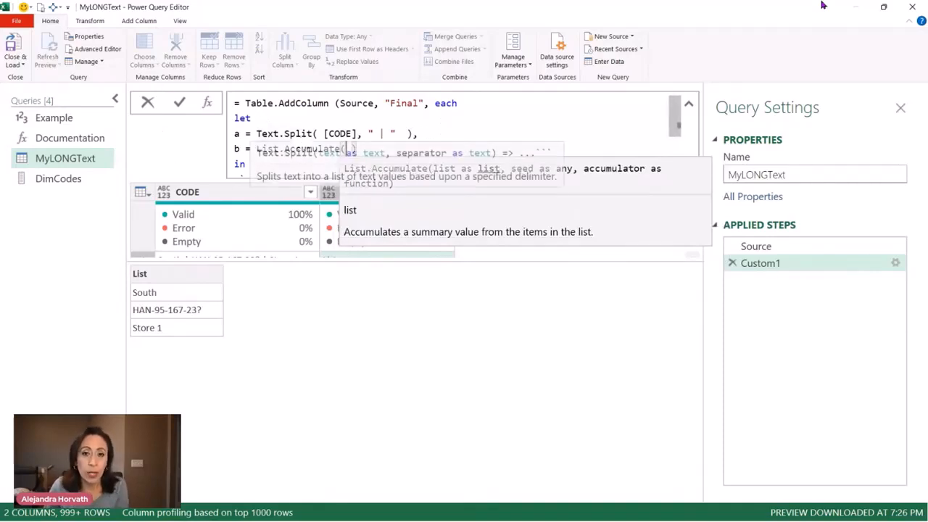
# Give List.Accumulate DimCodes as its list and the [CODE] column as its seed
pyautogui.moveTo(294, 147)
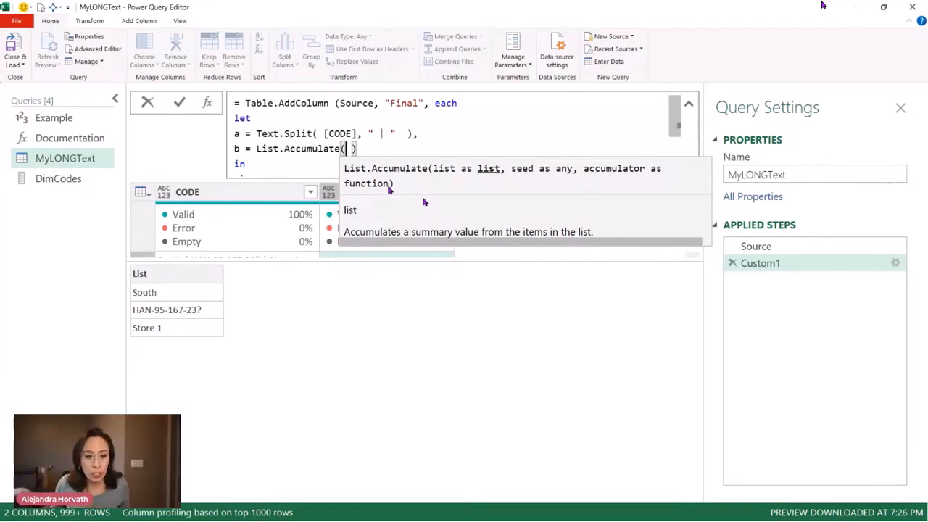
pyautogui.write('DimCode')
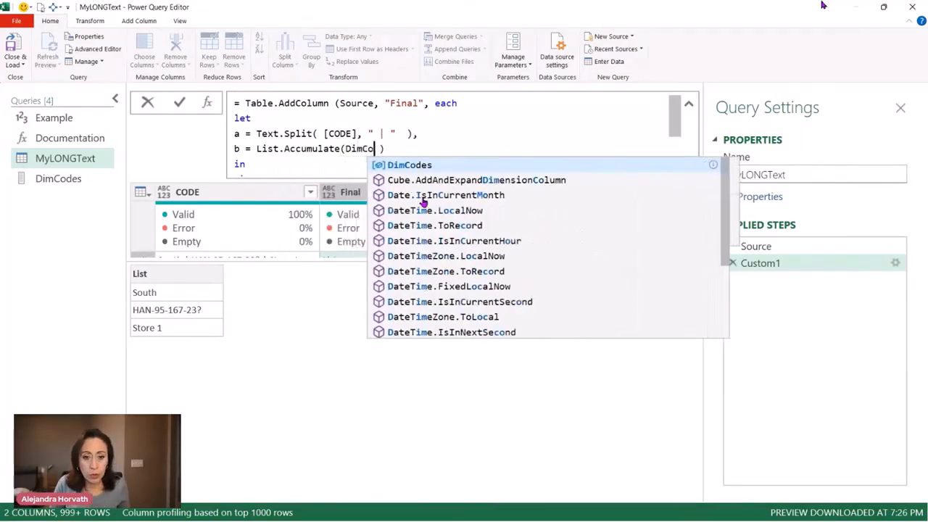
pyautogui.write('s,')
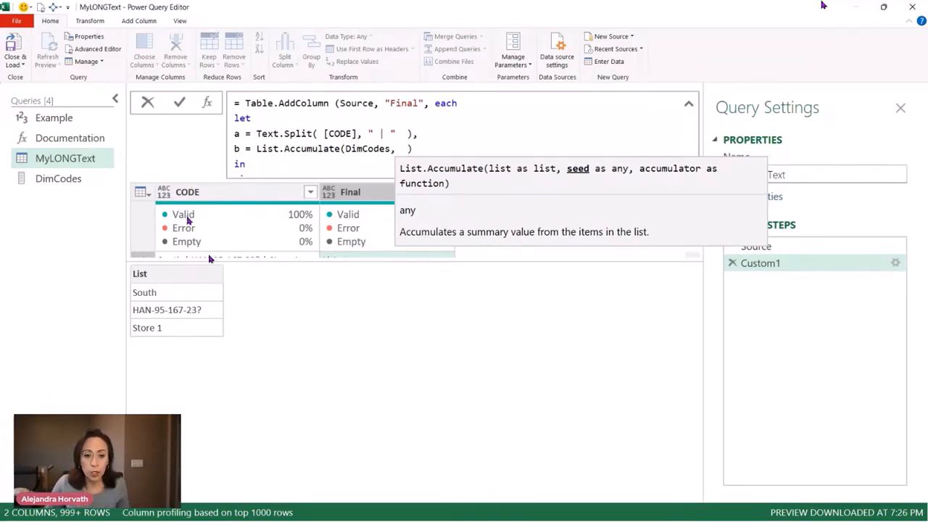
pyautogui.write('[')
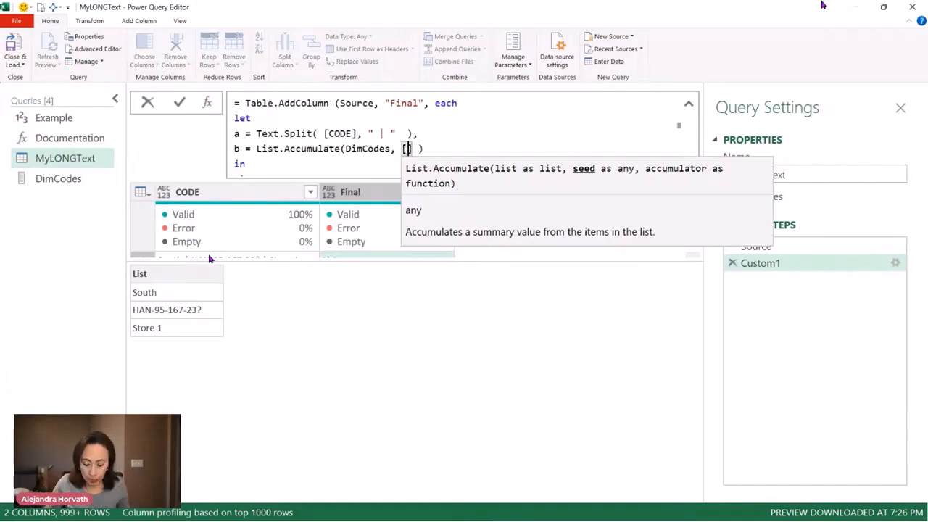
pyautogui.write('CODE]')
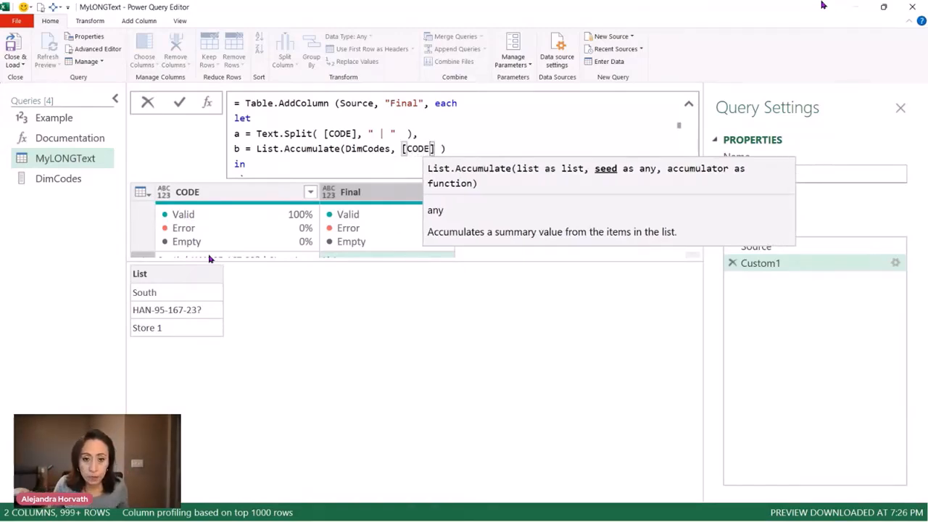
pyautogui.write(',')
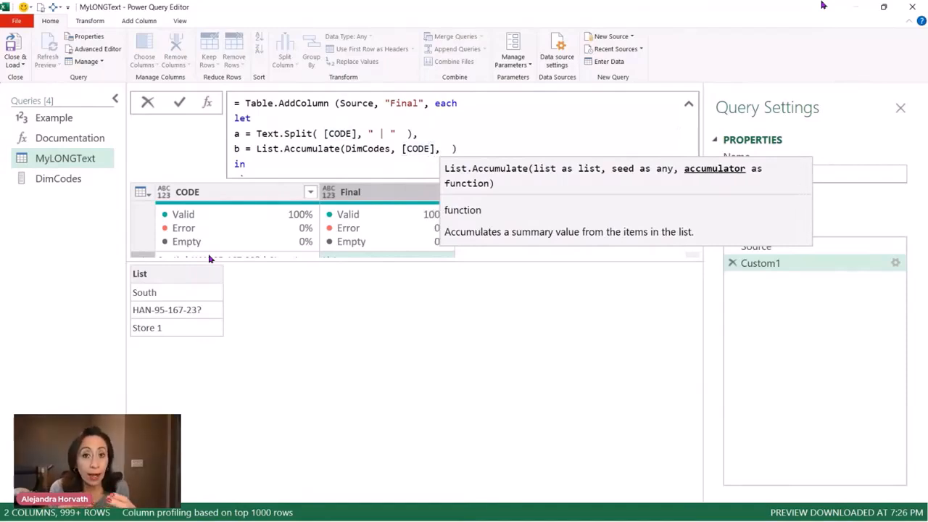
# Begin List.Accumulate's third argument as a custom function with an empty parameter list followed by =>
pyautogui.press('Left')
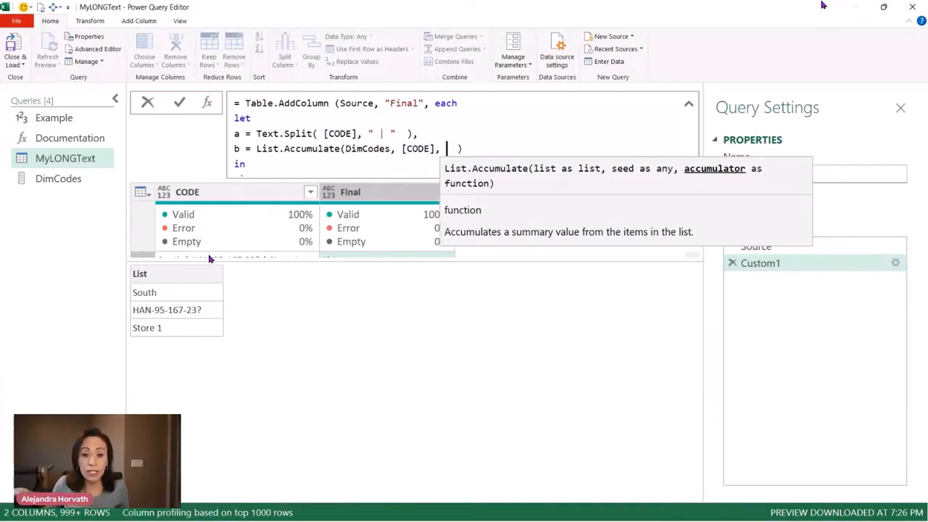
pyautogui.press('Left')
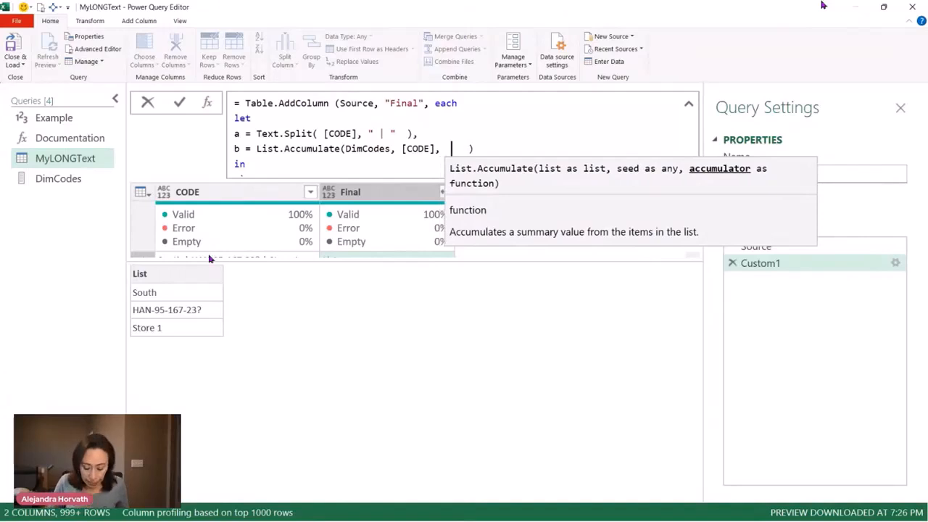
pyautogui.write('(')
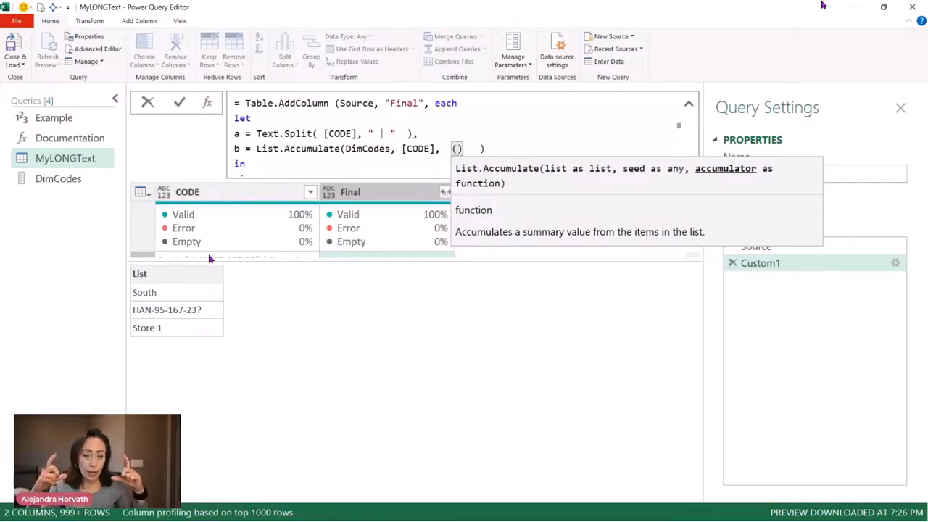
pyautogui.write(') ')
pyautogui.write('=>')
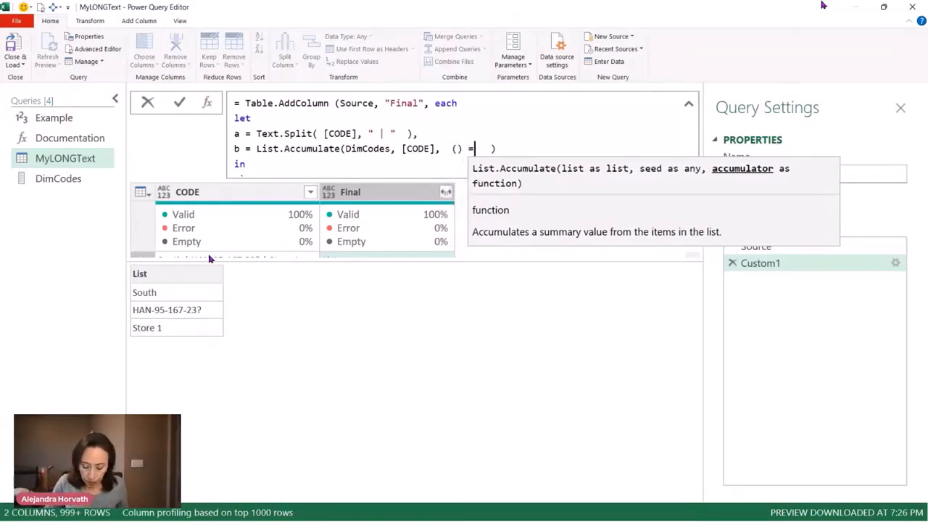
# Name the accumulator function's two parameters s and c
pyautogui.press('Left')
pyautogui.press('Left')
pyautogui.press('Left')
pyautogui.press('Left')
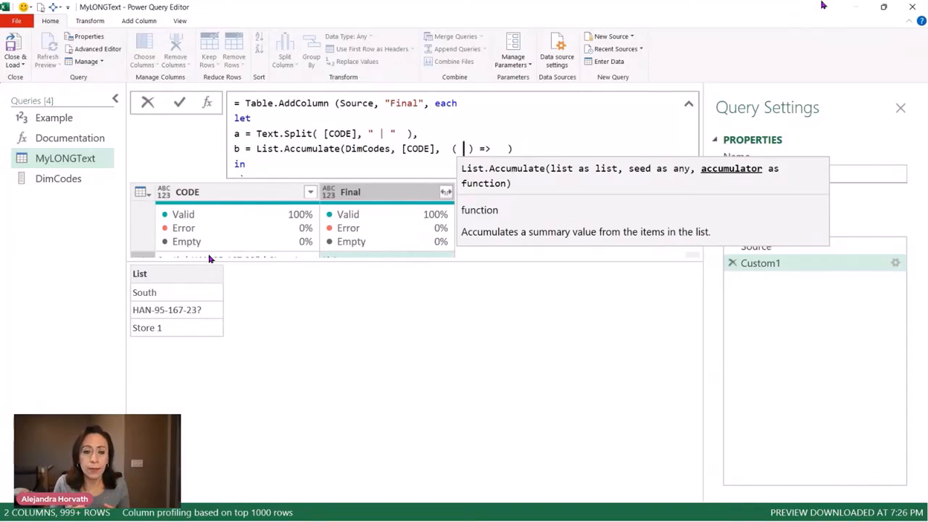
pyautogui.write('s,  ')
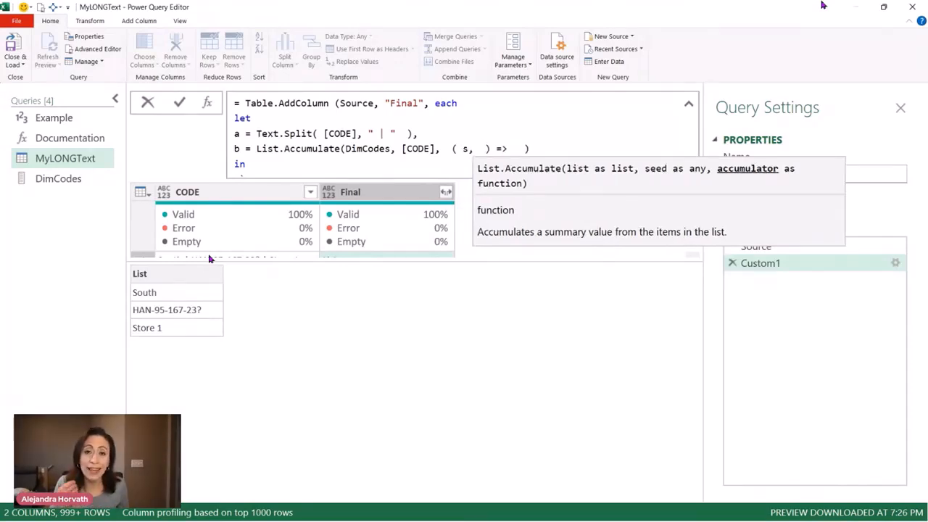
pyautogui.write('c')
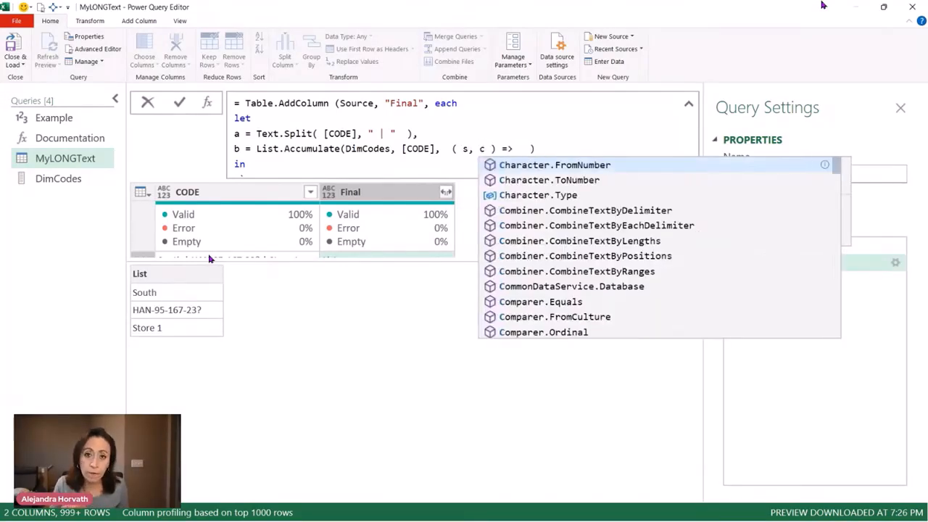
pyautogui.press('Right')
pyautogui.press('Right')
pyautogui.press('Right')
pyautogui.press('Right')
pyautogui.press('Right')
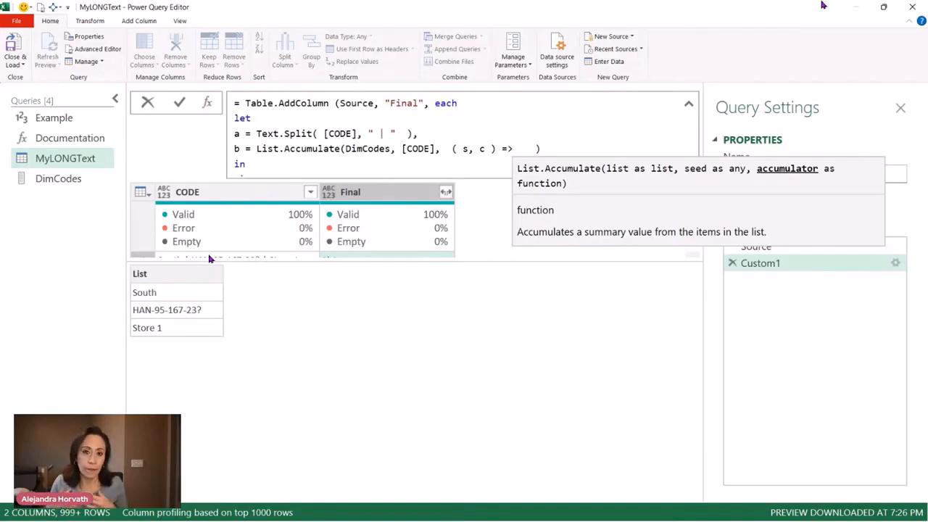
# Insert an empty List.Transform call as the body of the (s, c) function in variable b
pyautogui.write('Listt')
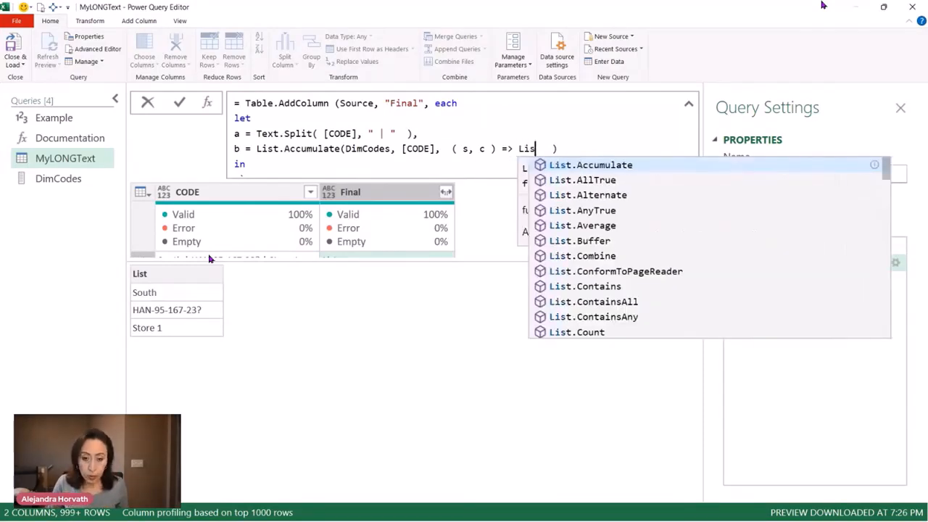
pyautogui.write('ra')
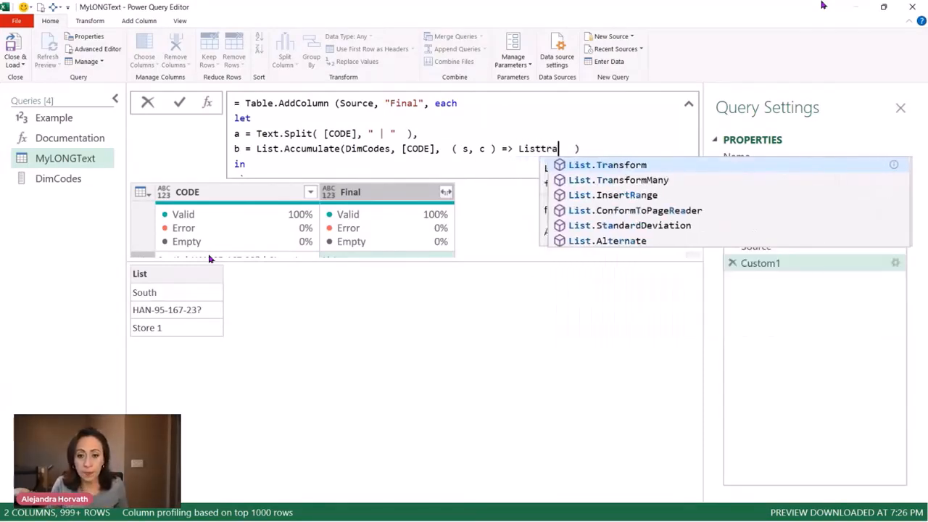
pyautogui.press('Tab')
pyautogui.write('(')
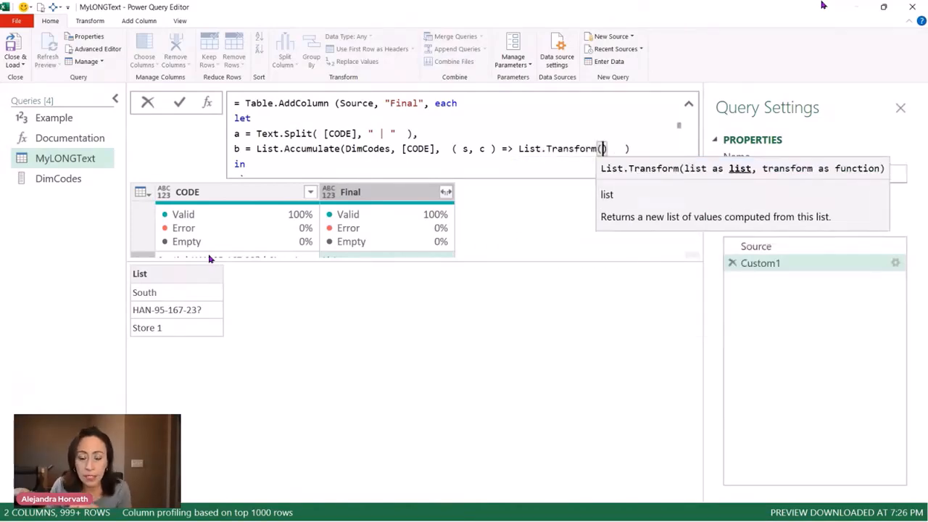
pyautogui.press('Left')
pyautogui.press('Left')
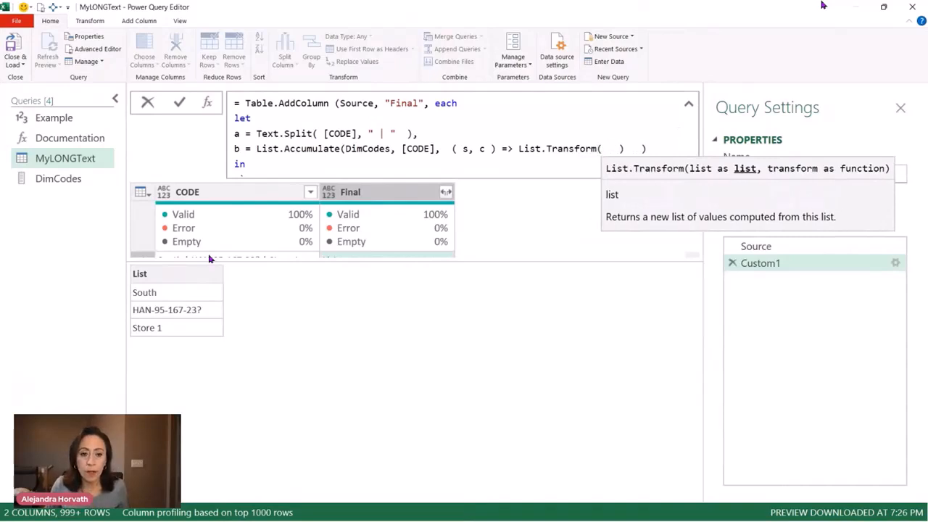
# Replace the [CODE] seed in List.Accumulate with the split list variable a
pyautogui.moveTo(402, 148); pyautogui.dragTo(437, 149)
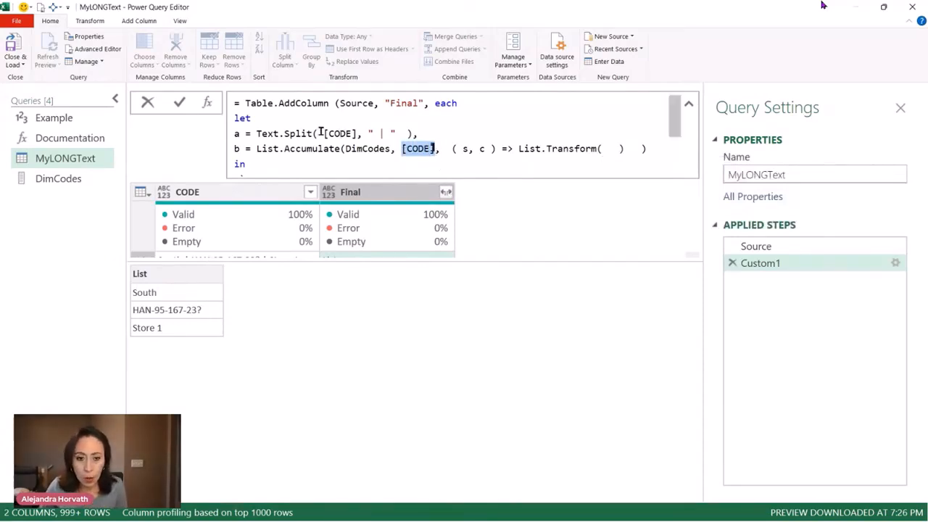
pyautogui.moveTo(322, 134); pyautogui.dragTo(349, 134)
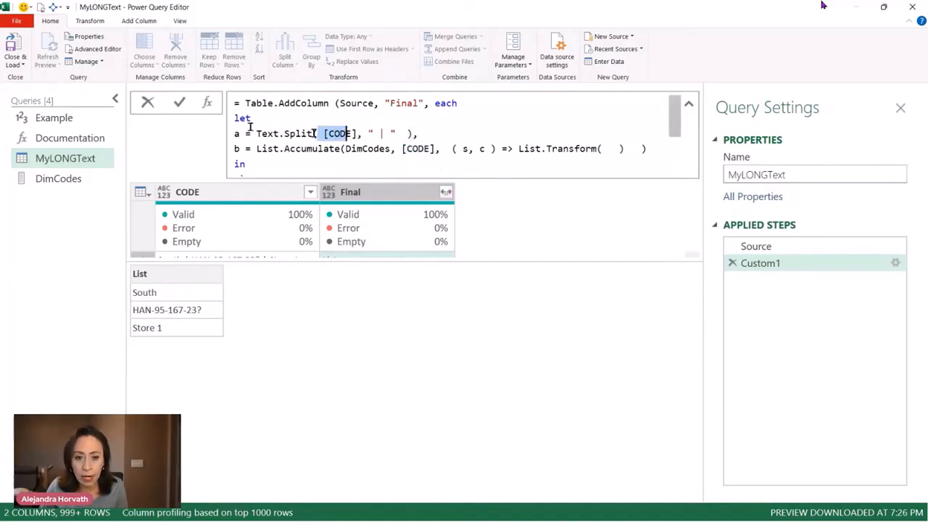
pyautogui.moveTo(402, 149); pyautogui.dragTo(437, 148)
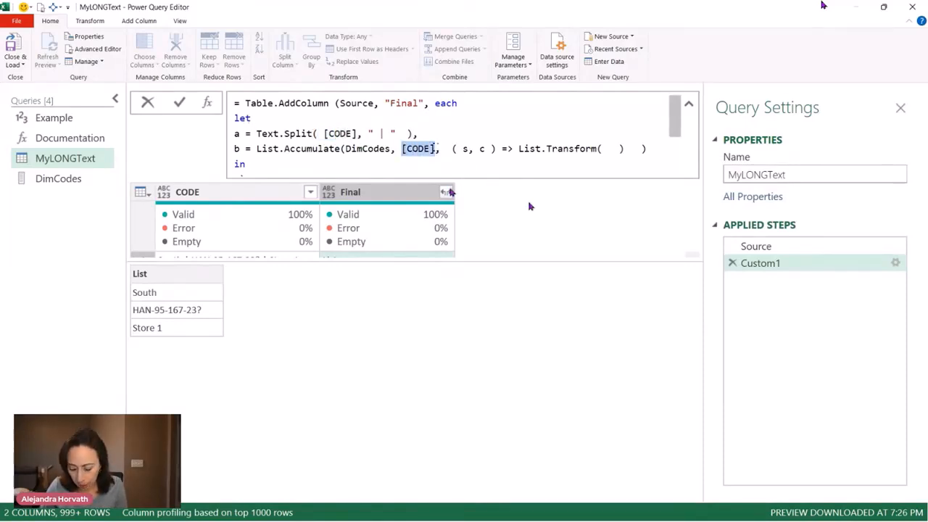
pyautogui.press('BackSpace')
pyautogui.write('a')
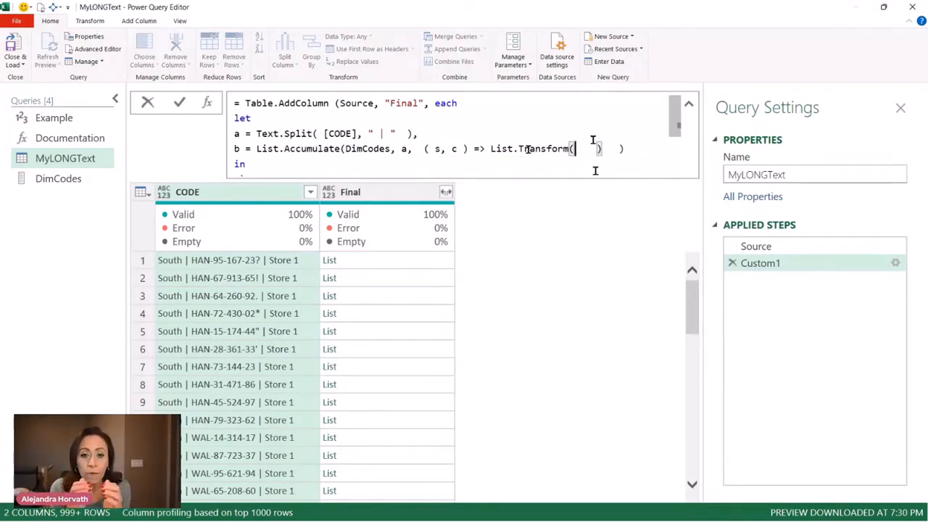
# Give List.Transform s as its list and start a Text.Replace call as its transform
pyautogui.write('s')
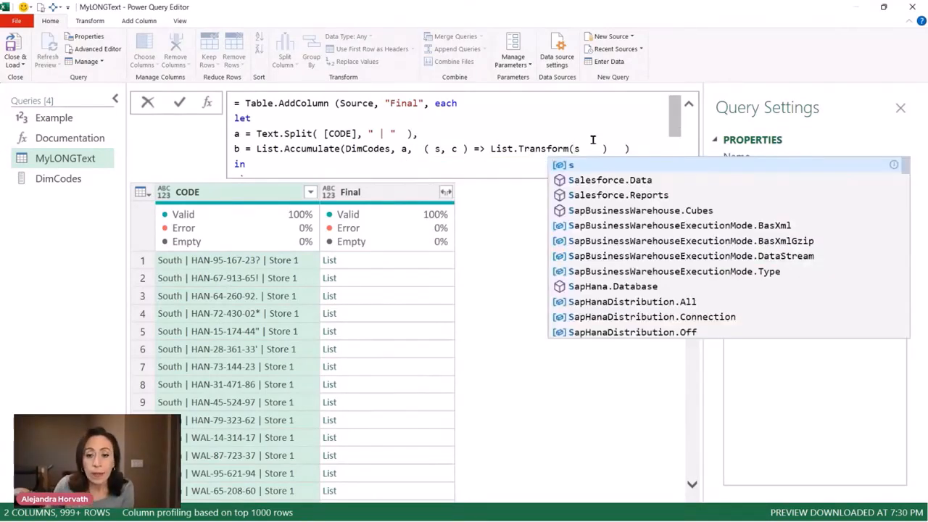
pyautogui.write(',')
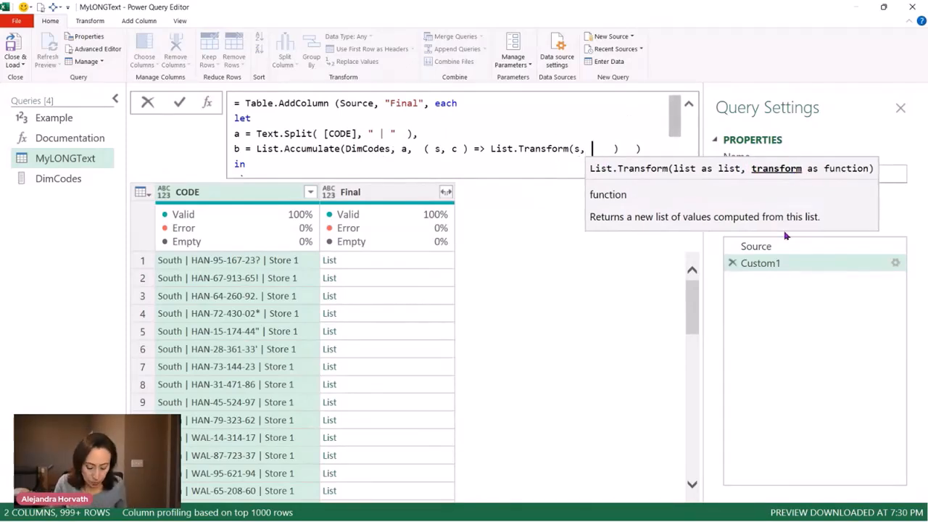
pyautogui.write('text')
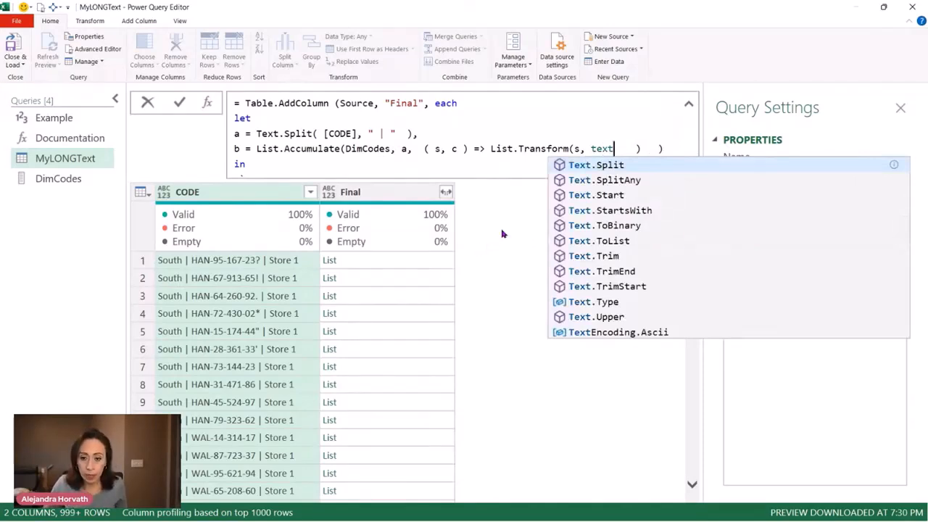
pyautogui.write('re')
pyautogui.click(625, 212)
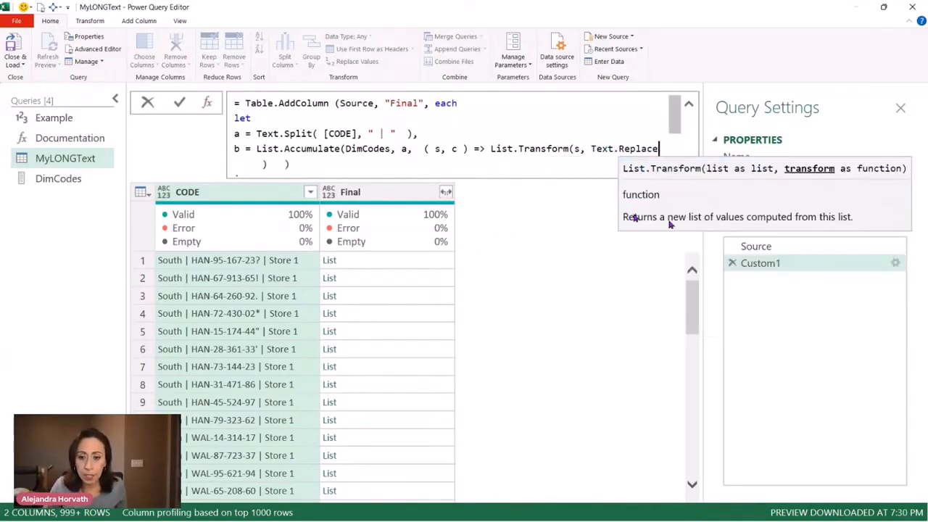
pyautogui.press('Left')
pyautogui.press('Left')
pyautogui.press('Right')
pyautogui.press('Right')
pyautogui.write('(')
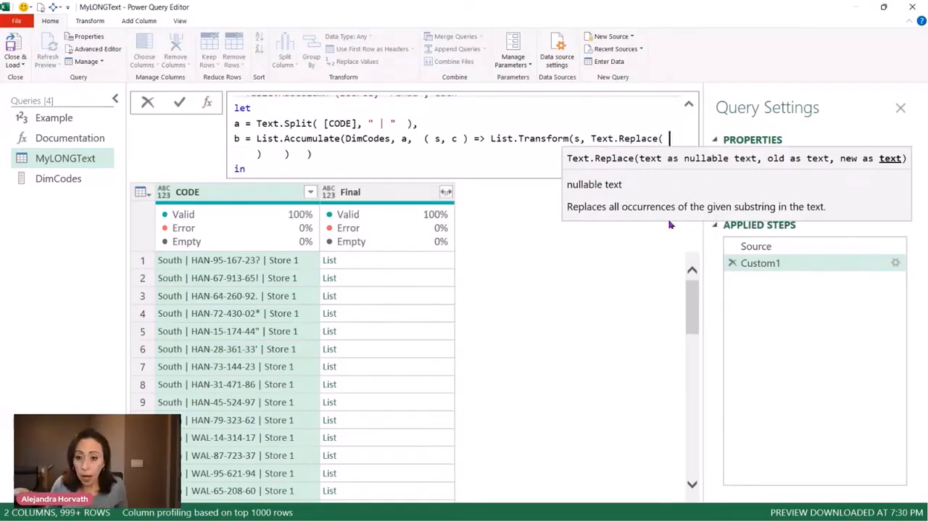
# Set Text.Replace's text argument to _ and its old-text argument to c{0}
pyautogui.write('_')
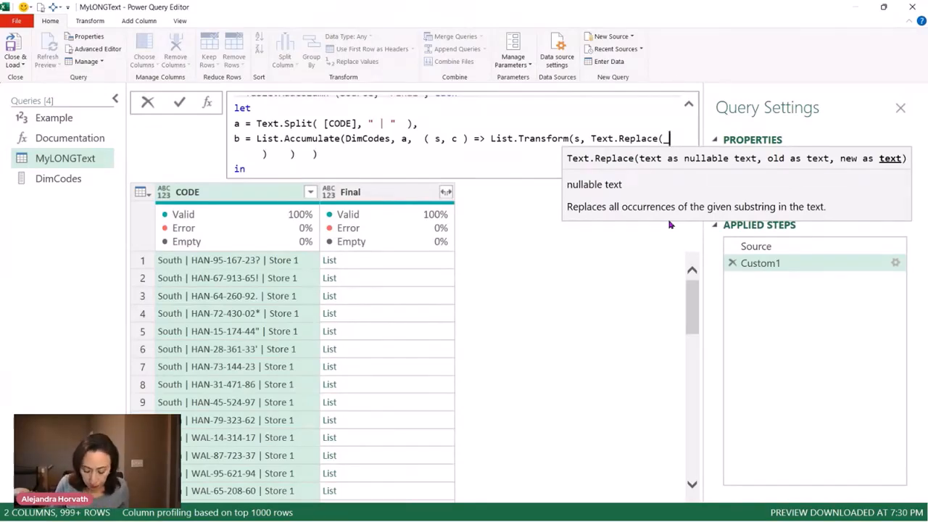
pyautogui.write(',')
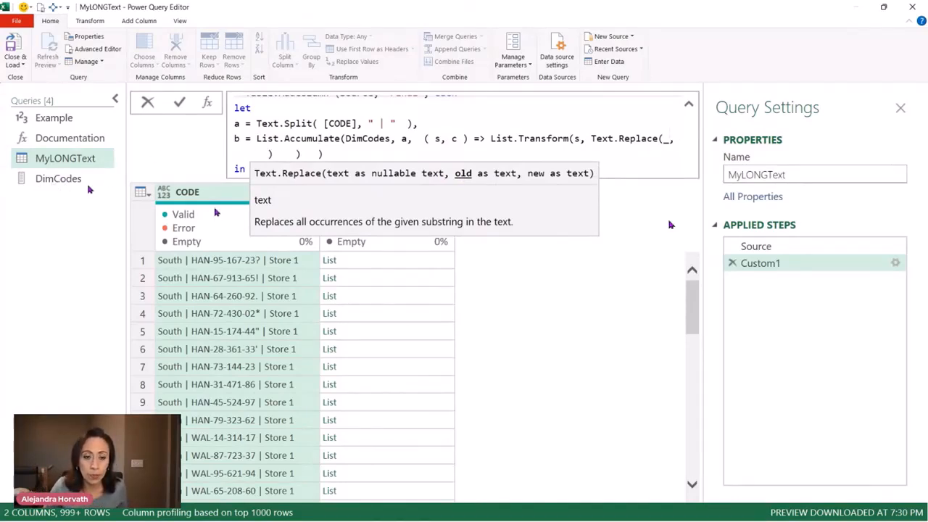
pyautogui.click(451, 138)
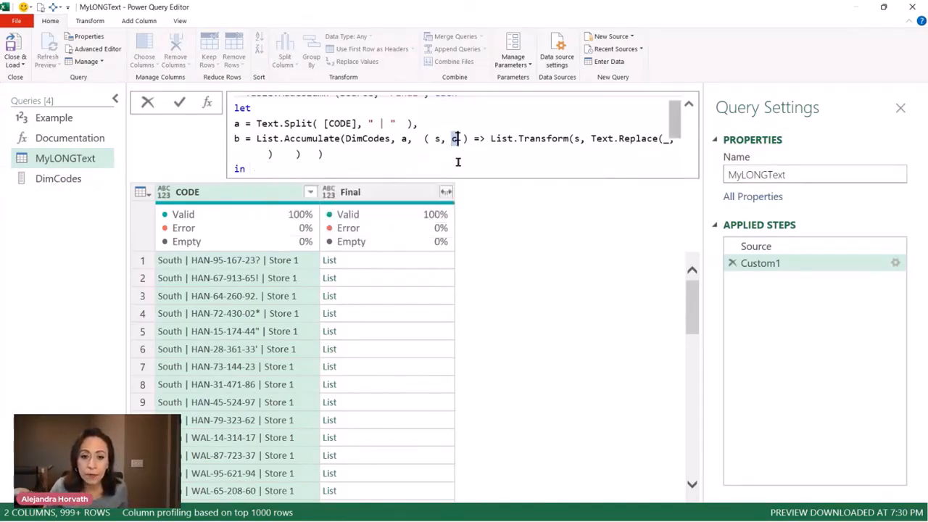
pyautogui.click(268, 154)
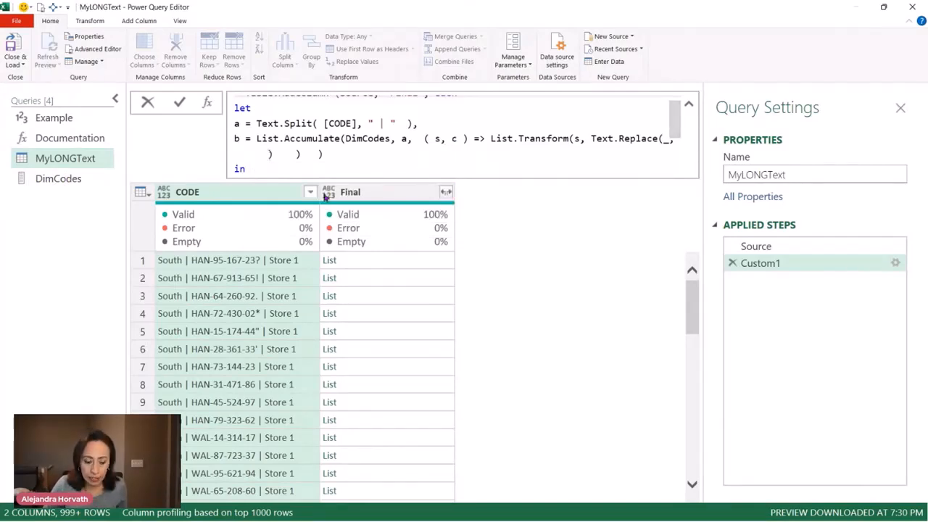
pyautogui.write('c ')
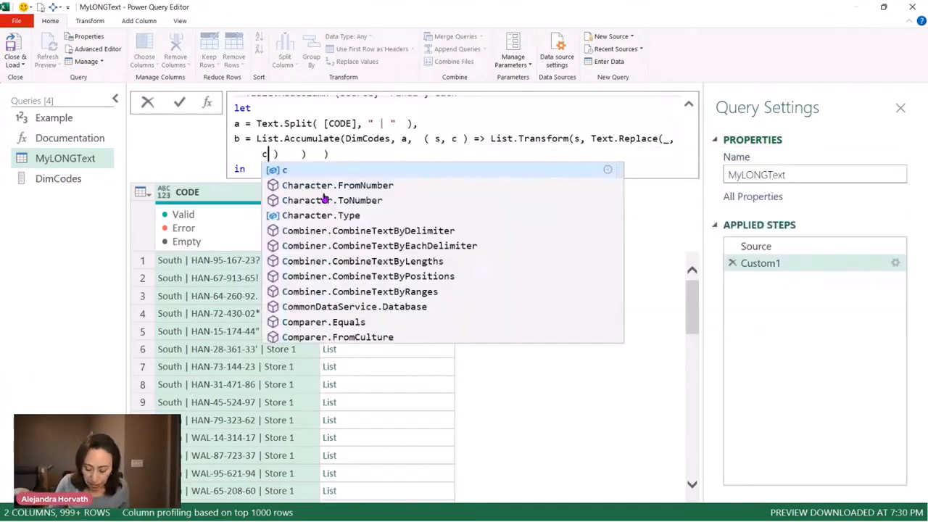
pyautogui.write('{')
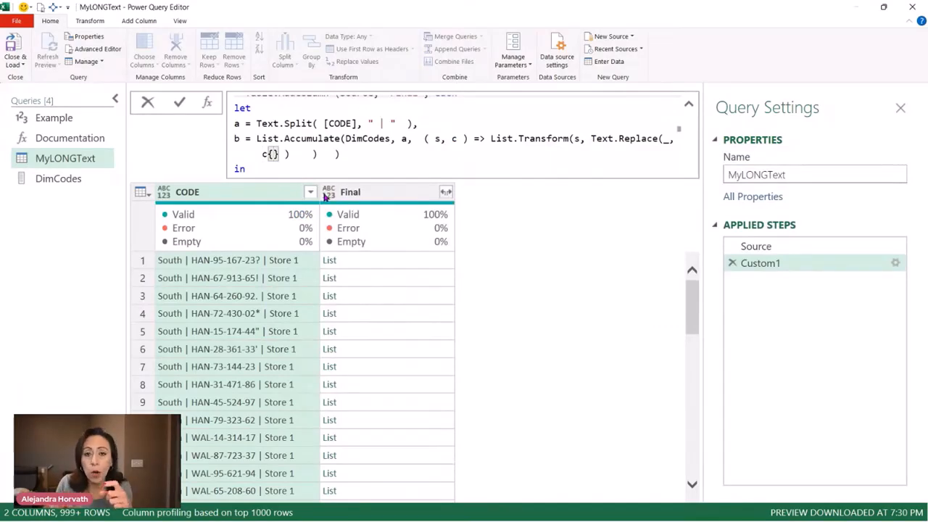
pyautogui.write('0')
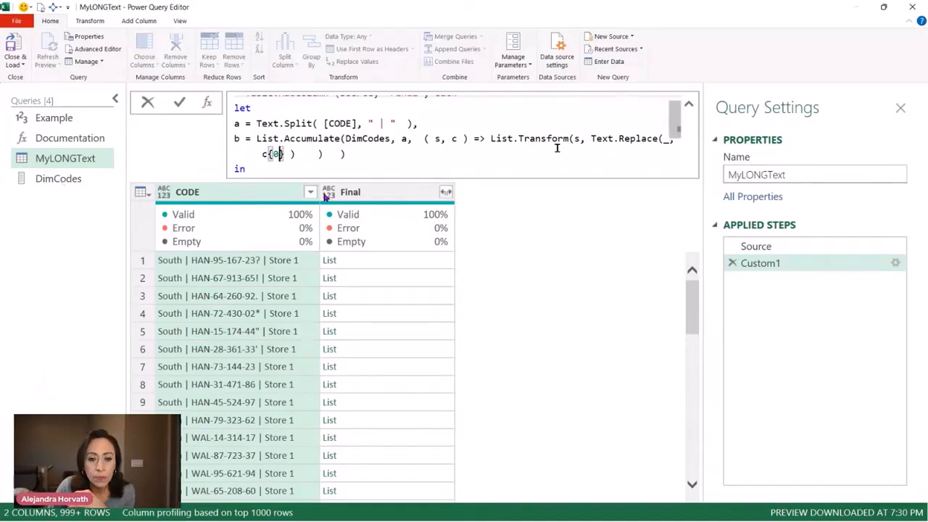
# Add c{1} as the new-text argument of Text.Replace, following c{0}
pyautogui.doubleClick(458, 138)
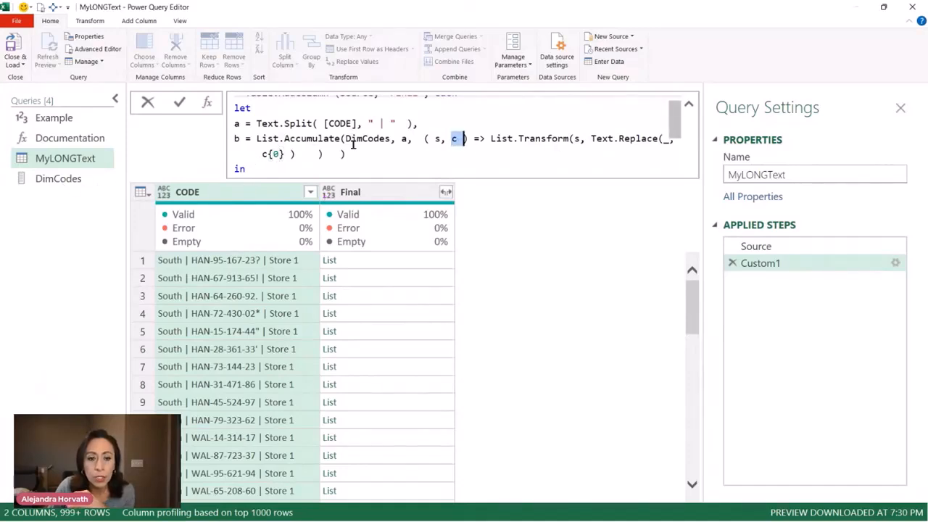
pyautogui.moveTo(345, 138); pyautogui.dragTo(392, 138)
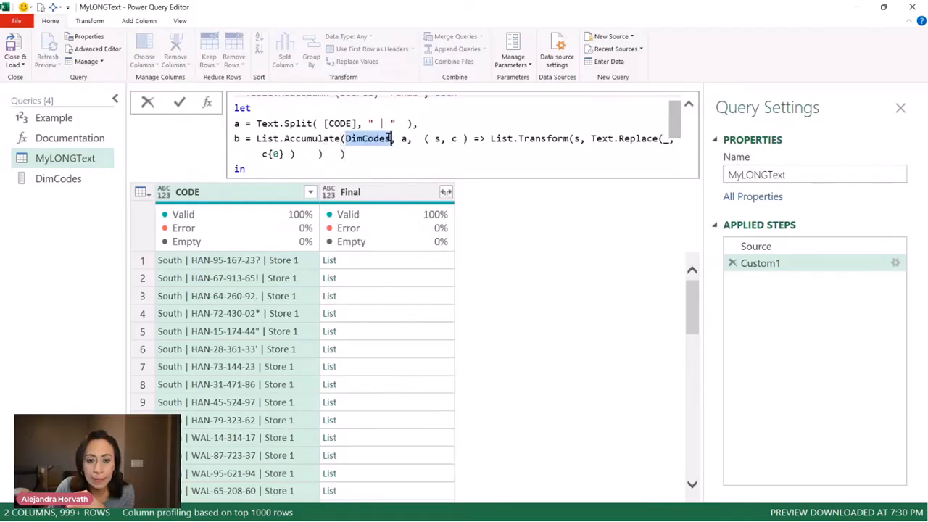
pyautogui.doubleClick(454, 138)
pyautogui.moveTo(262, 154); pyautogui.dragTo(279, 153)
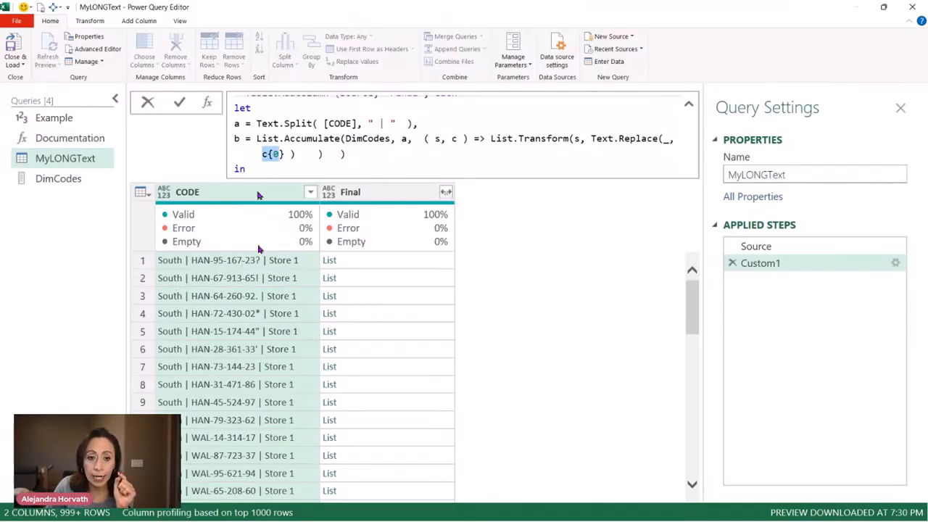
pyautogui.click(283, 156)
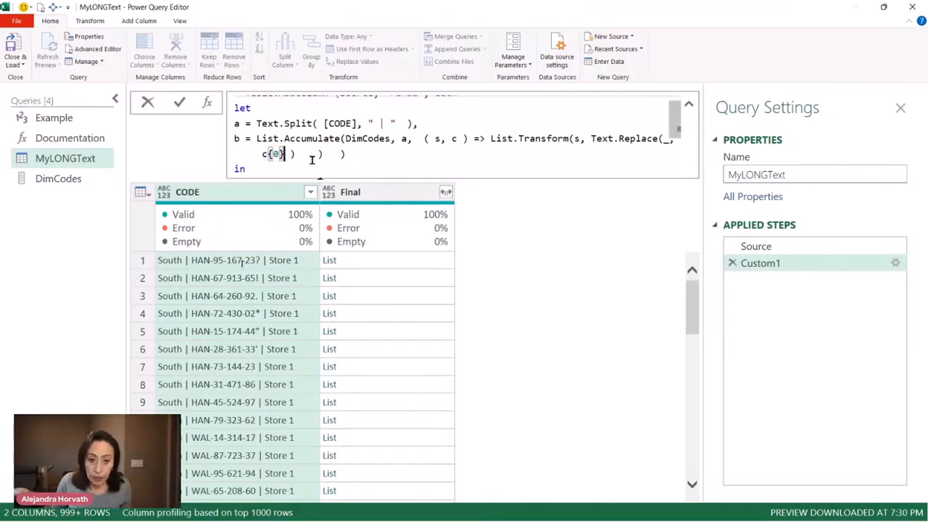
pyautogui.write(', ')
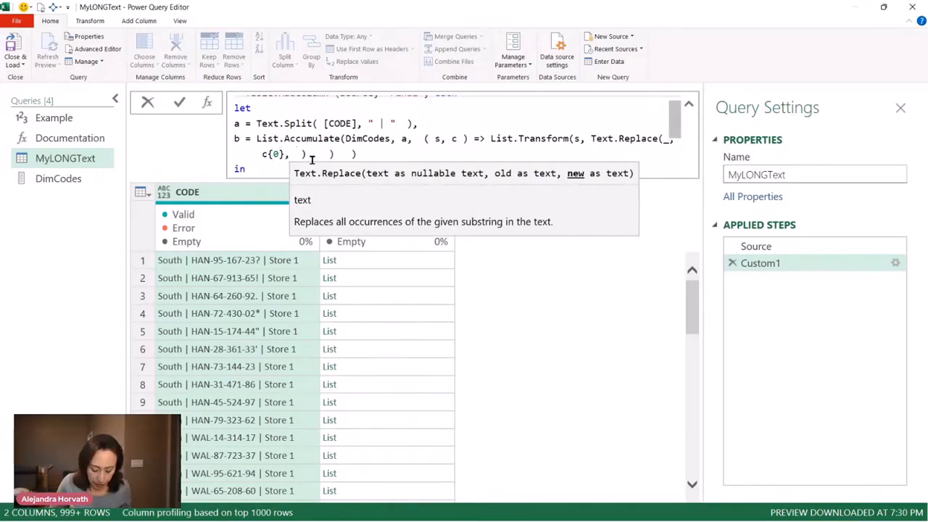
pyautogui.write('c{1')
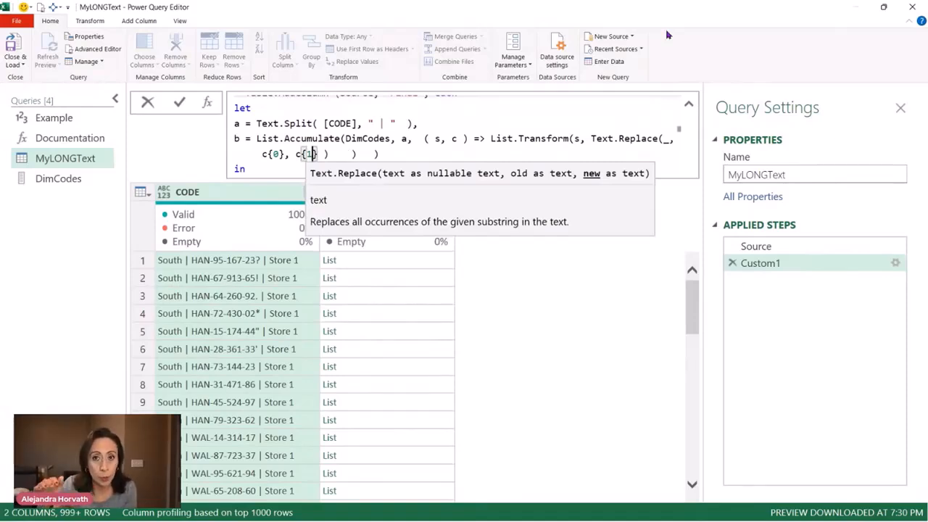
# Return variable b instead of a after the in keyword and apply the formula to the Final column
pyautogui.press('Down')
pyautogui.press('Down')
pyautogui.write('a')
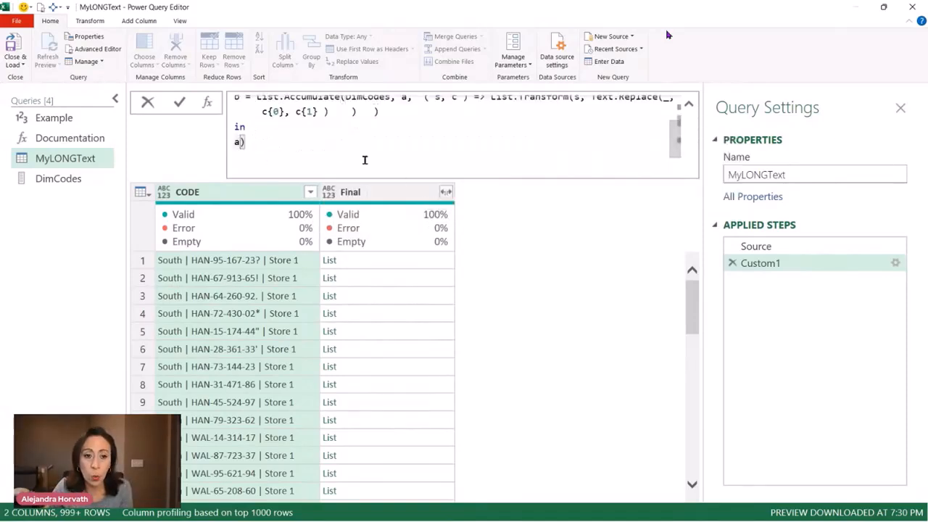
pyautogui.scroll(2, 269, 149)
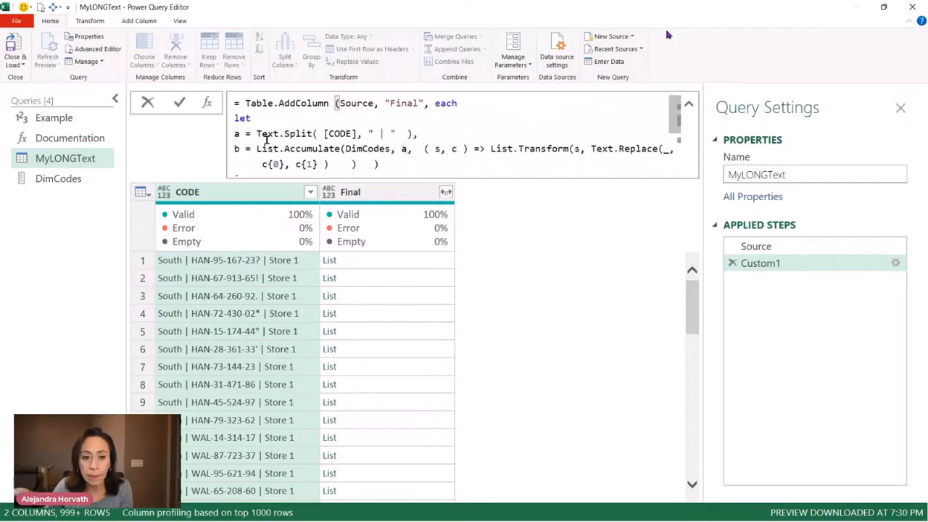
pyautogui.scroll(-2, 247, 136)
pyautogui.write(')')
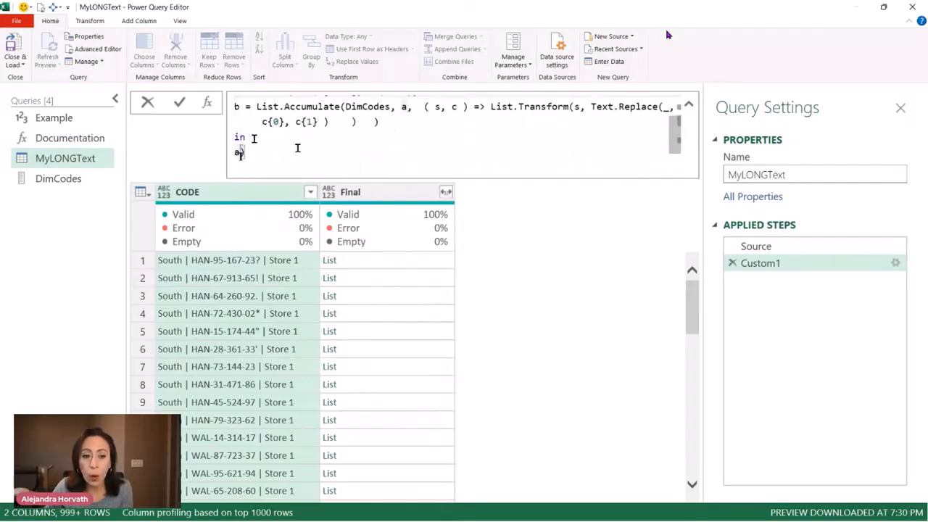
pyautogui.press('BackSpace')
pyautogui.write('b')
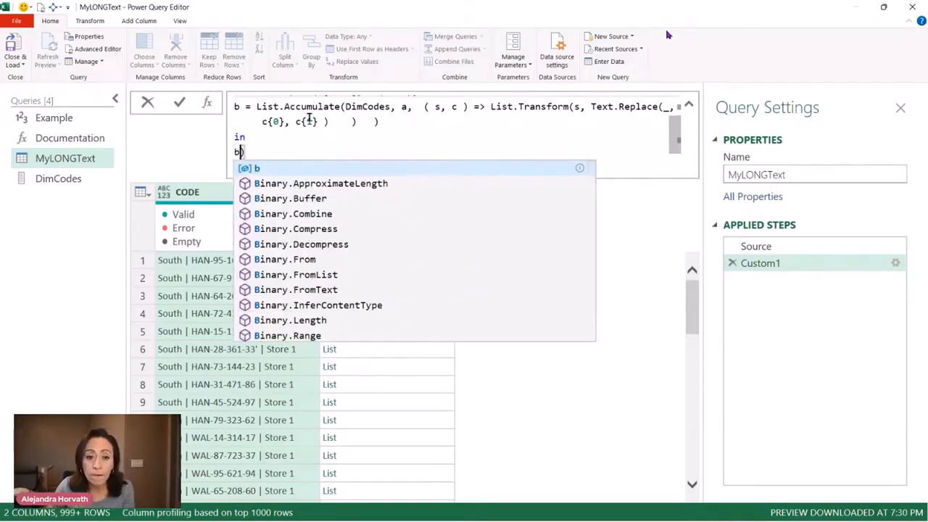
pyautogui.click(181, 106)
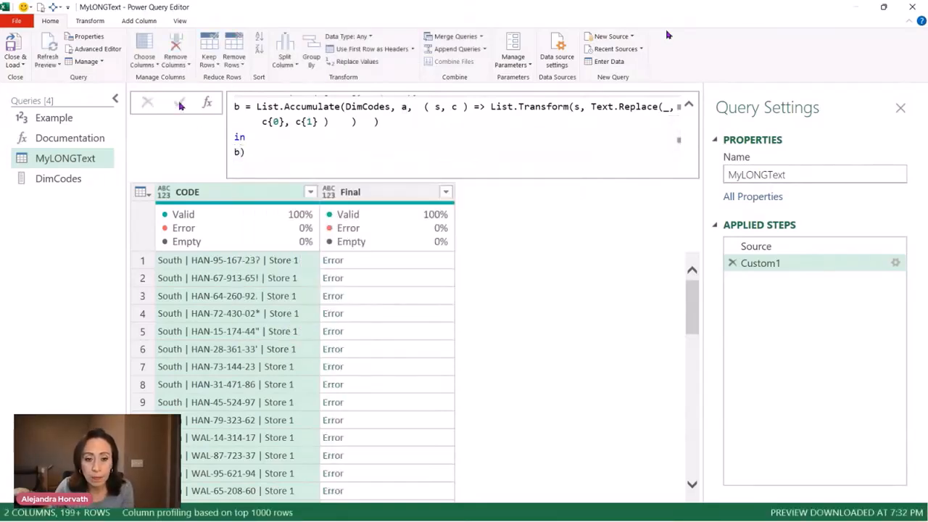
# Insert each before Text.Replace inside List.Transform and apply the corrected formula
pyautogui.scroll(1, 591, 145)
pyautogui.click(591, 148)
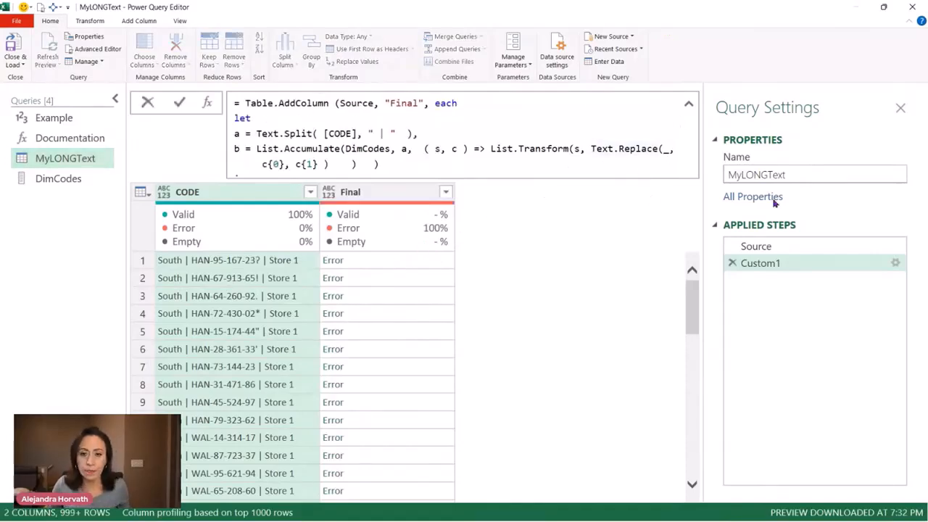
pyautogui.write('ac')
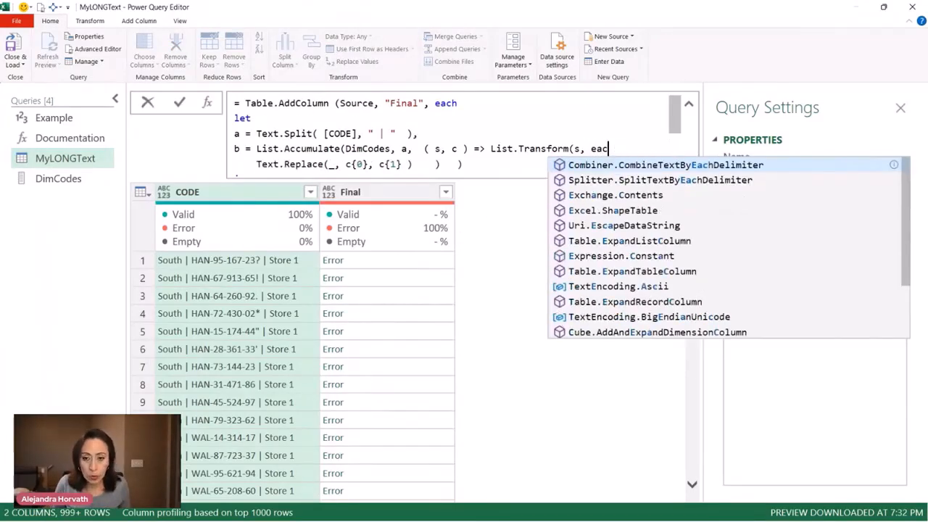
pyautogui.write('h')
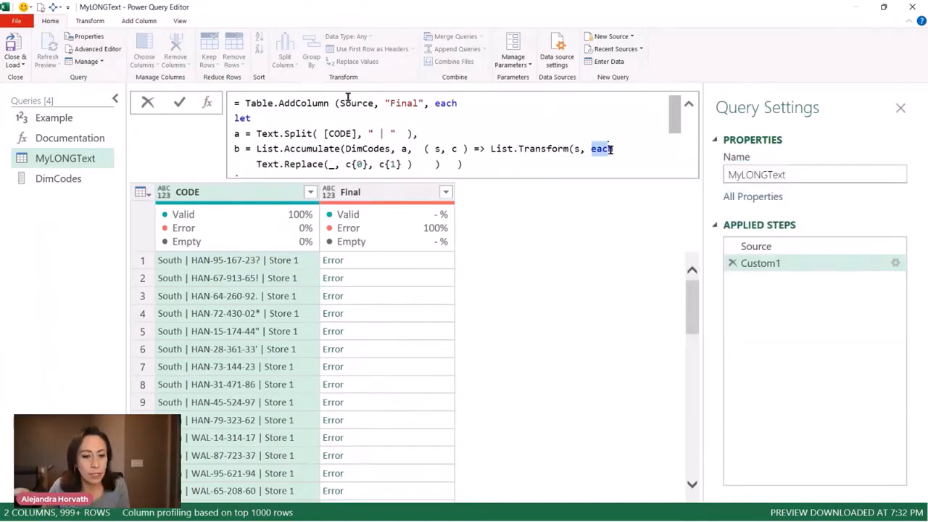
pyautogui.click(181, 103)
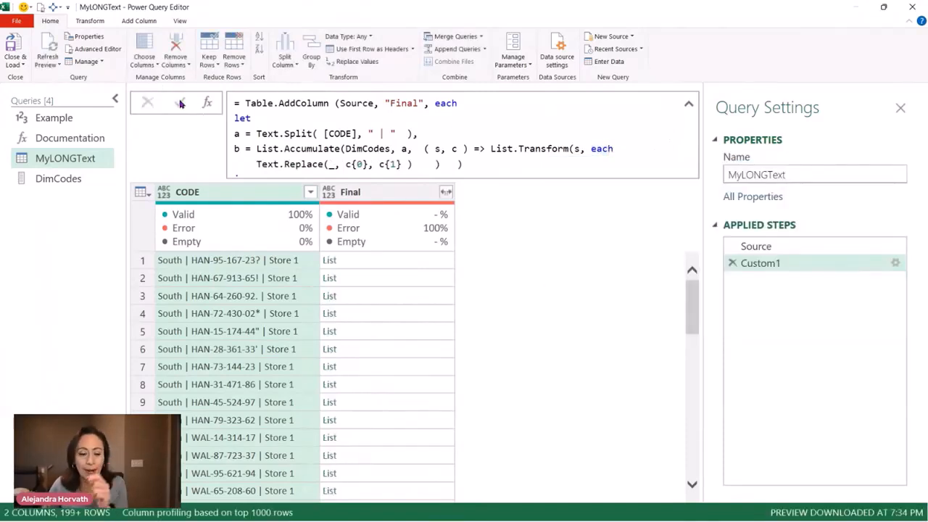
# Collapse the formula view and compare the Final lists of rows 1 and 2 with their original CODE text
pyautogui.click(366, 261)
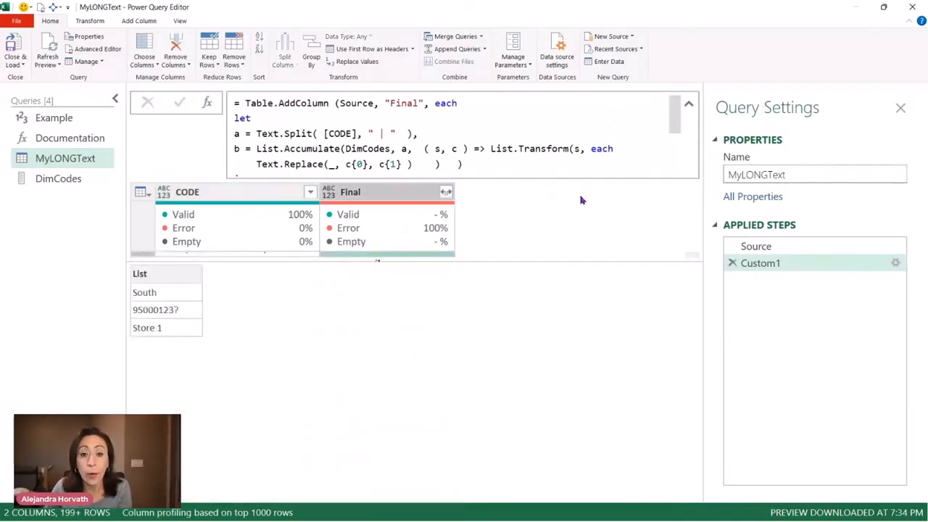
pyautogui.click(689, 104)
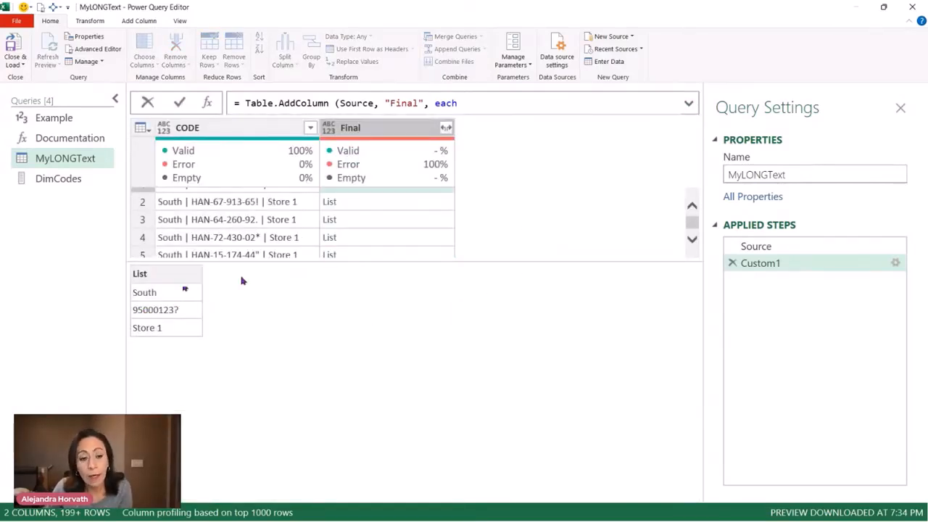
pyautogui.click(144, 316)
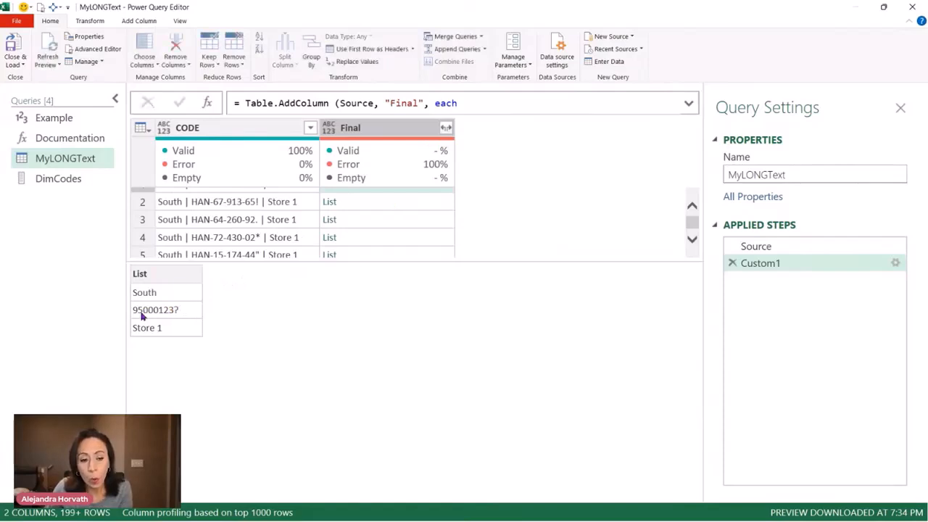
pyautogui.click(410, 208)
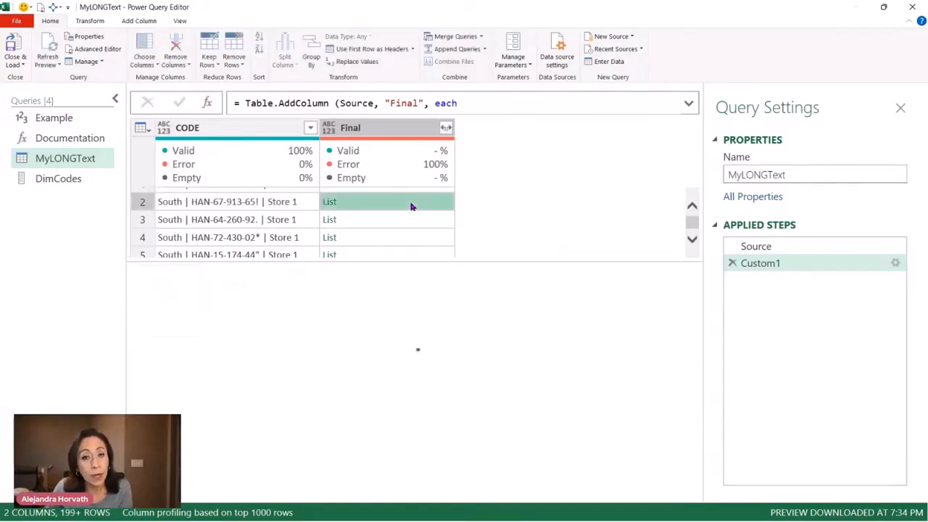
pyautogui.click(261, 208)
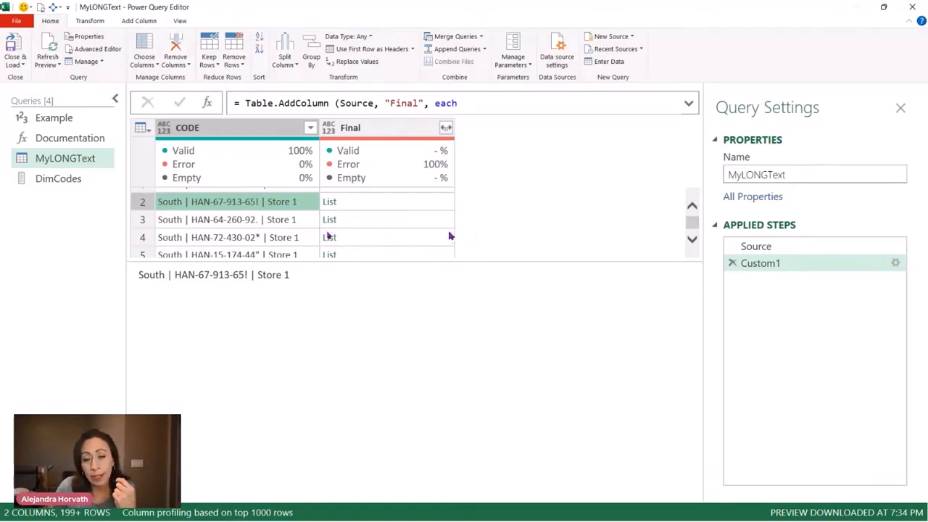
pyautogui.doubleClick(250, 275)
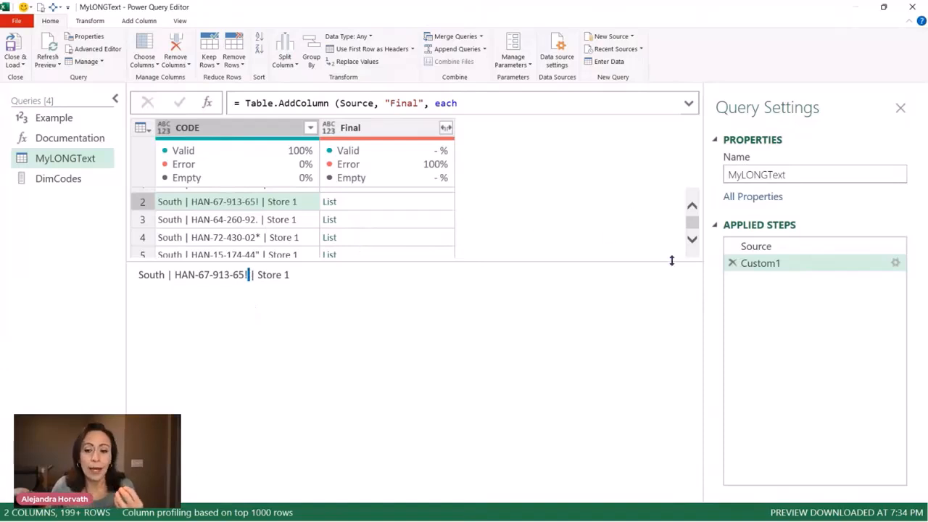
# Examine the CODE text and Final lists of rows 36 and 37 to check how partial matches are replaced
pyautogui.click(403, 138)
pyautogui.scroll(-10, 379, 244)
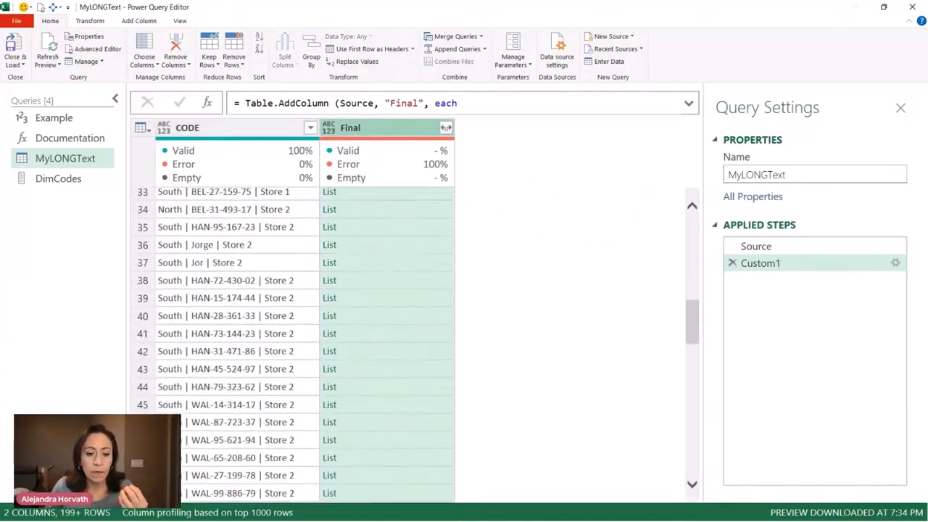
pyautogui.click(253, 247)
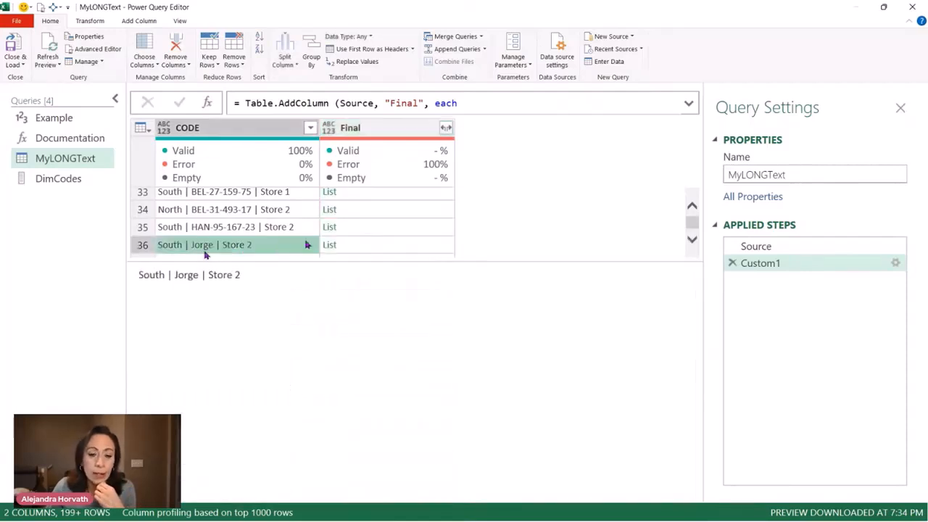
pyautogui.press('Down')
pyautogui.press('Down')
pyautogui.press('Up')
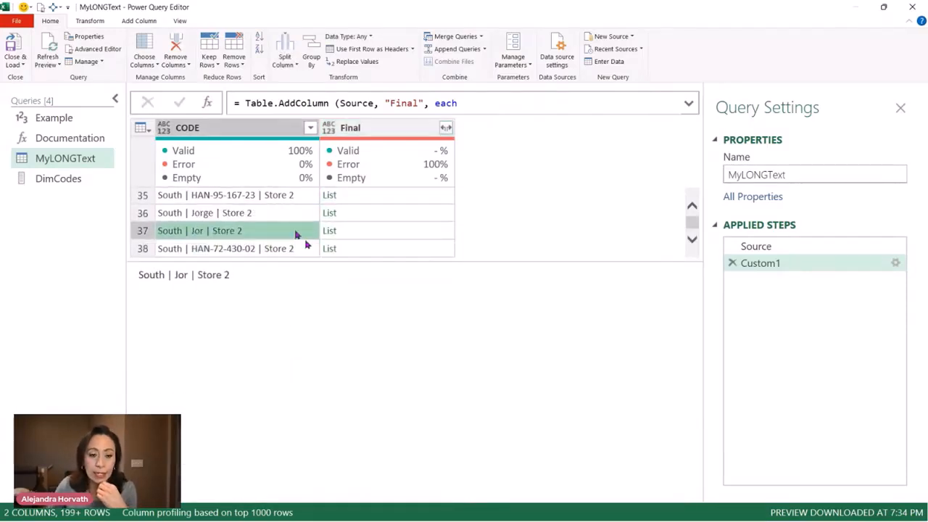
pyautogui.click(424, 229)
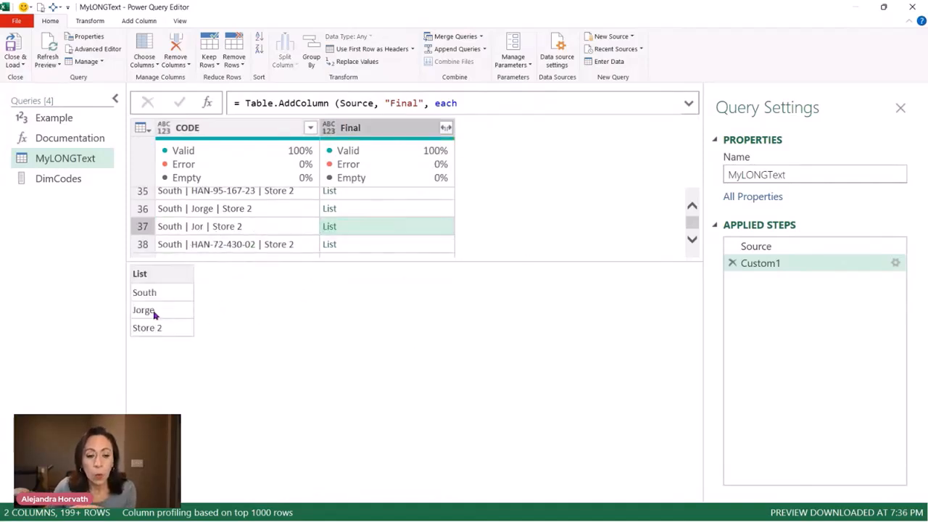
pyautogui.click(369, 211)
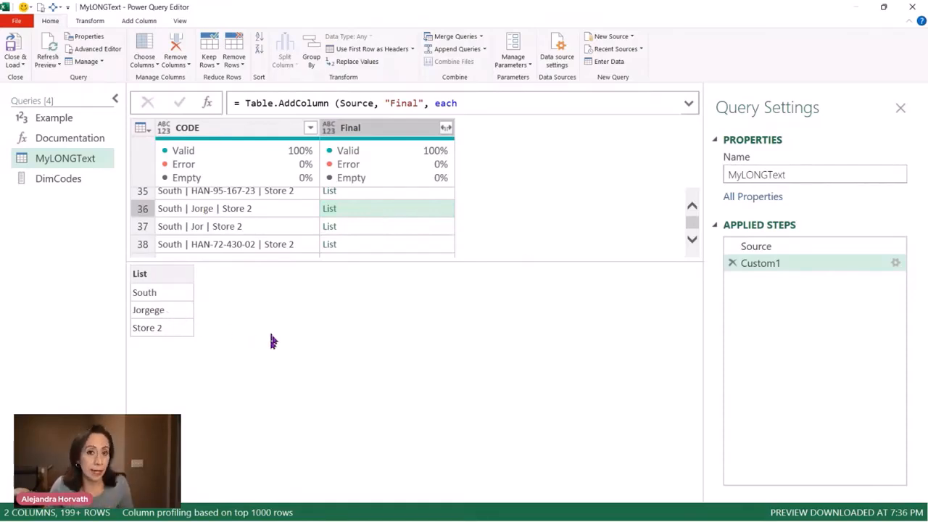
pyautogui.click(421, 228)
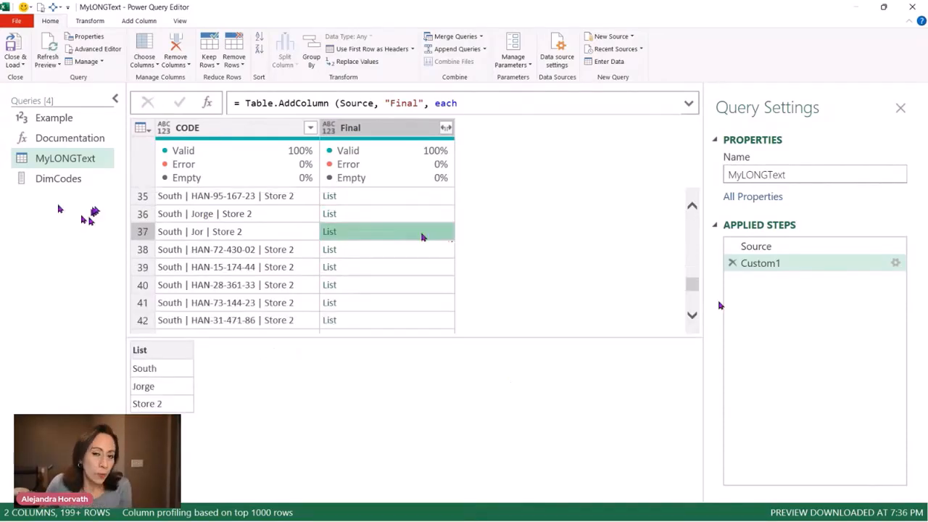